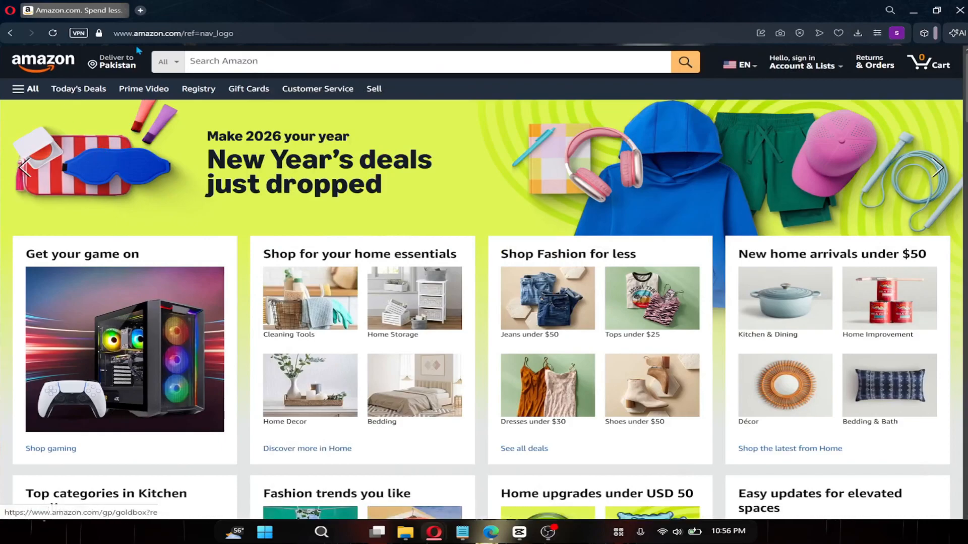
Open the Amazon Business site from the link in the Amazon home page footer.
scroll(478, 401, down, 2)
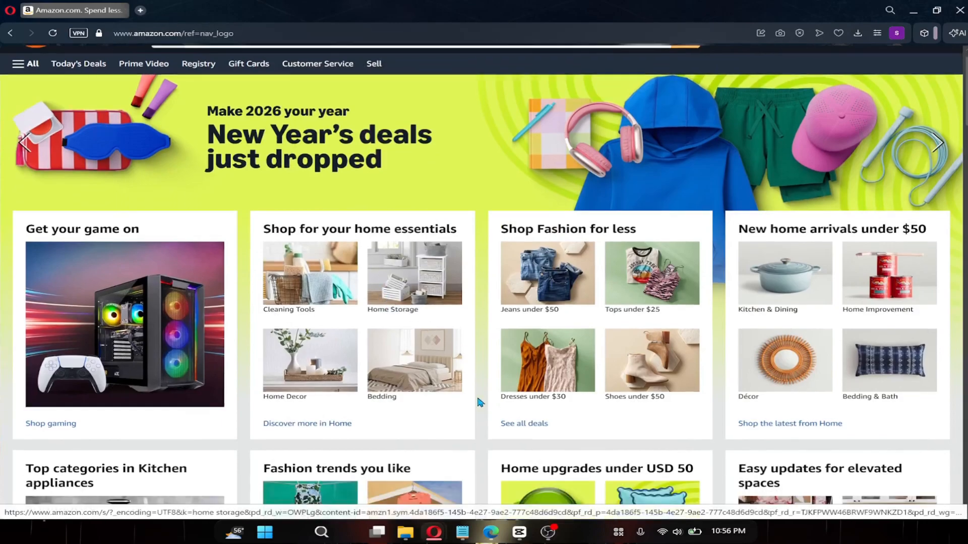
scroll(479, 401, down, 20)
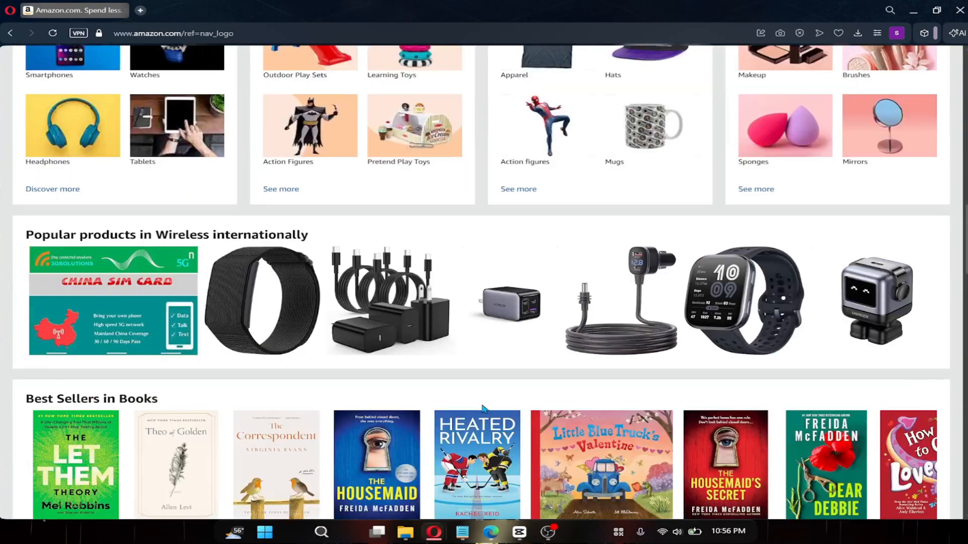
scroll(483, 409, down, 20)
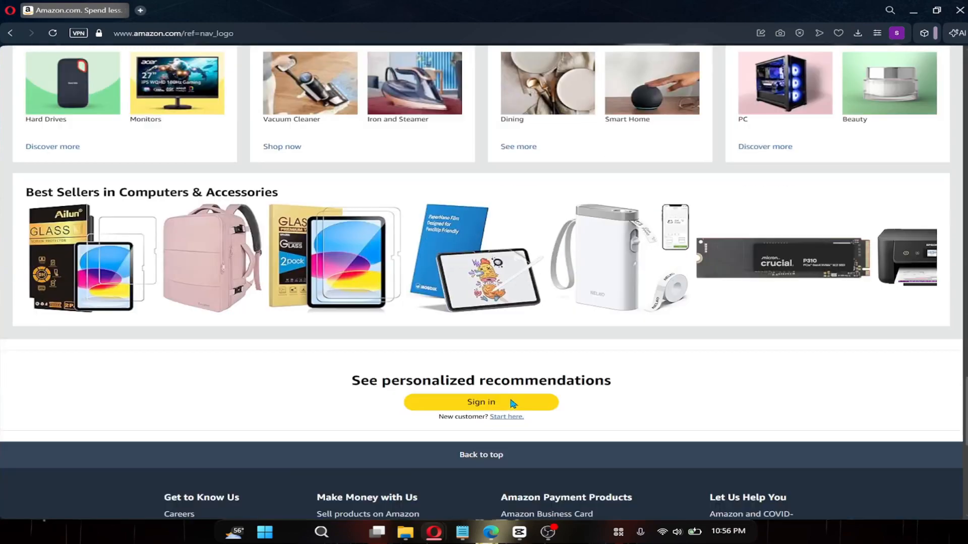
scroll(513, 403, down, 10)
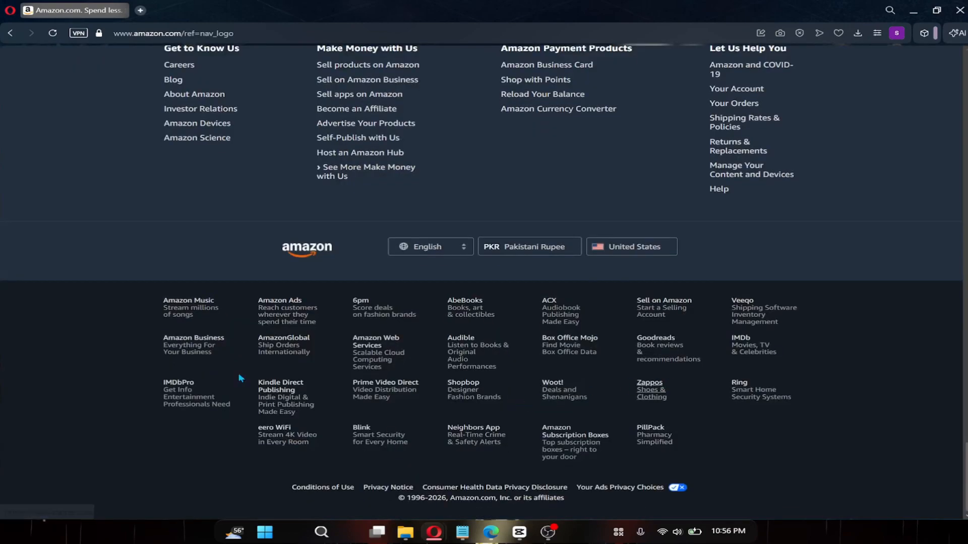
click(190, 339)
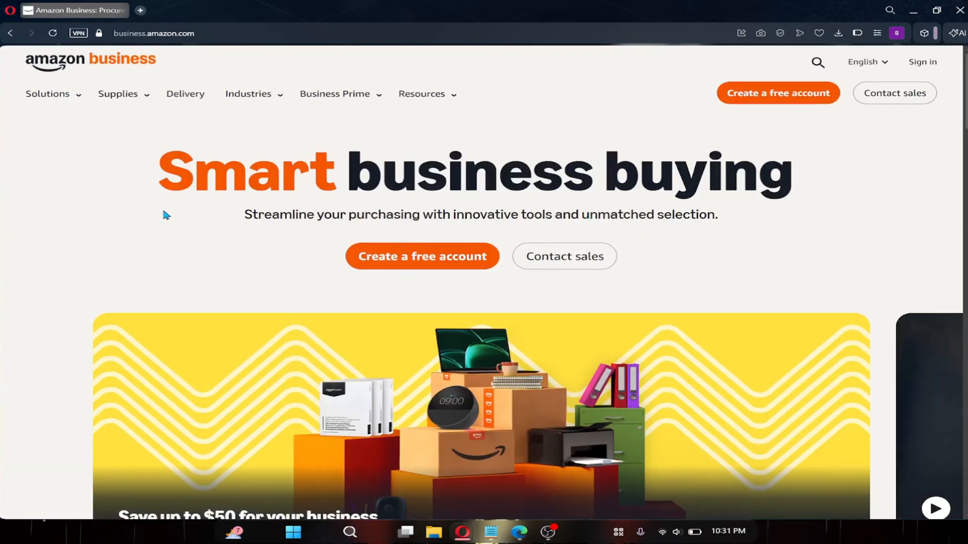
Look through the Amazon Business home page and start creating a free account.
scroll(164, 213, down, 6)
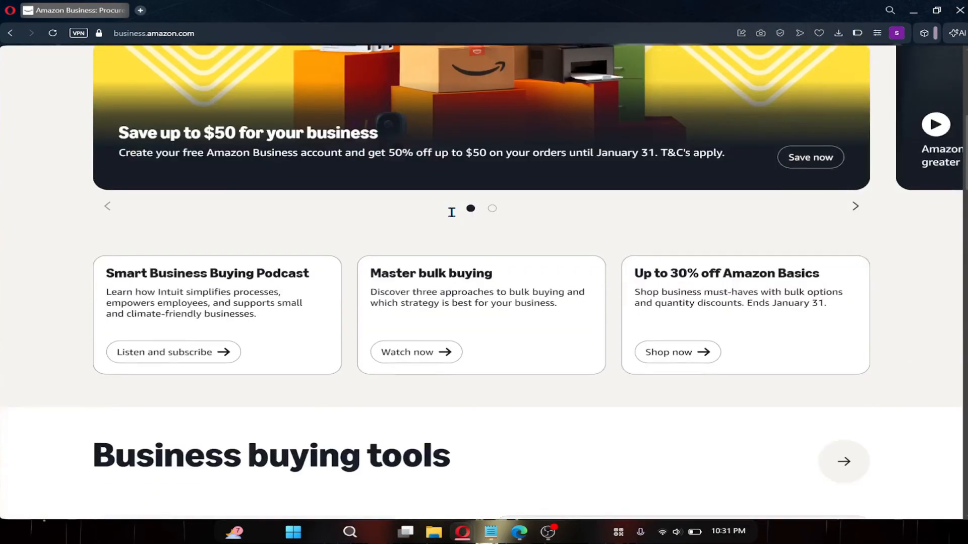
scroll(452, 212, down, 10)
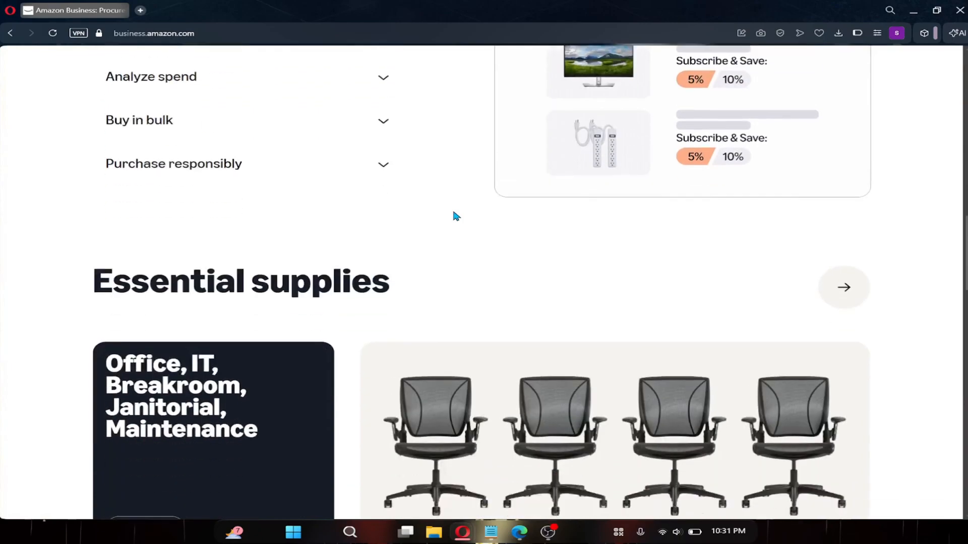
scroll(456, 215, down, 10)
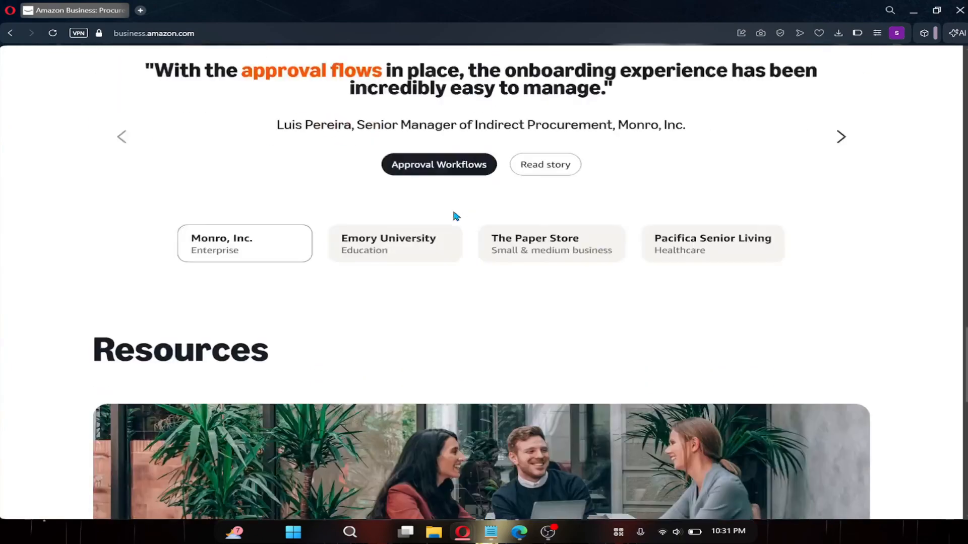
scroll(456, 216, down, 10)
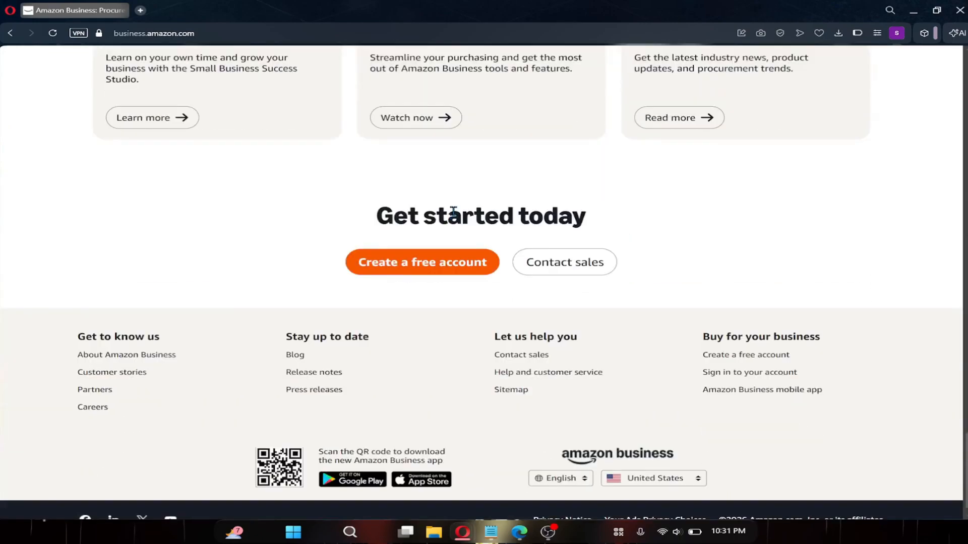
scroll(457, 212, up, 5)
click(394, 484)
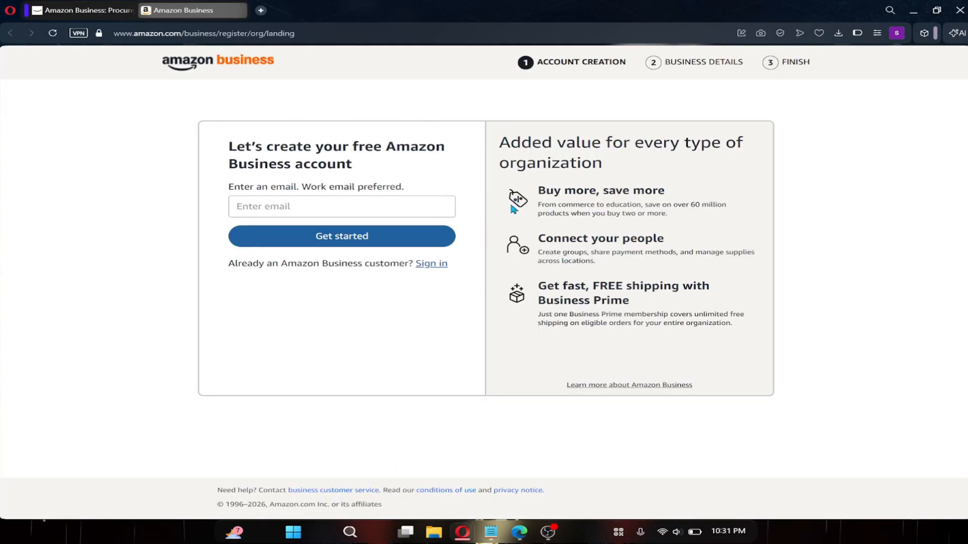
Choose to sign in as an existing customer and submit the saved account e-mail and password.
click(297, 215)
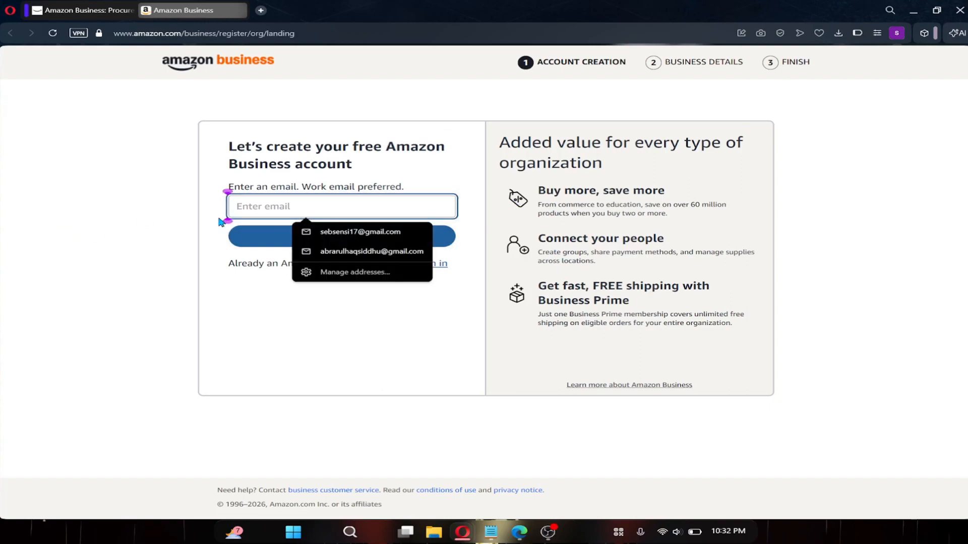
click(108, 260)
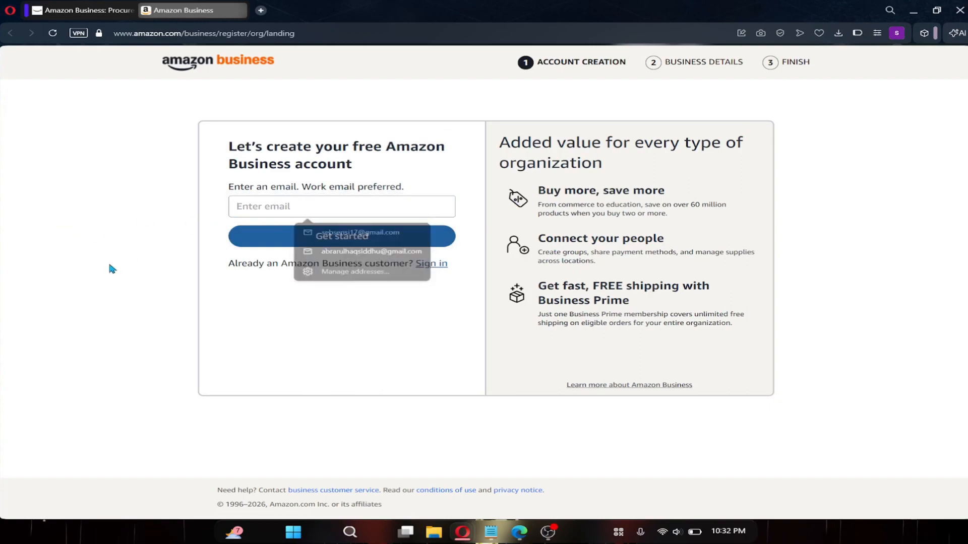
click(436, 265)
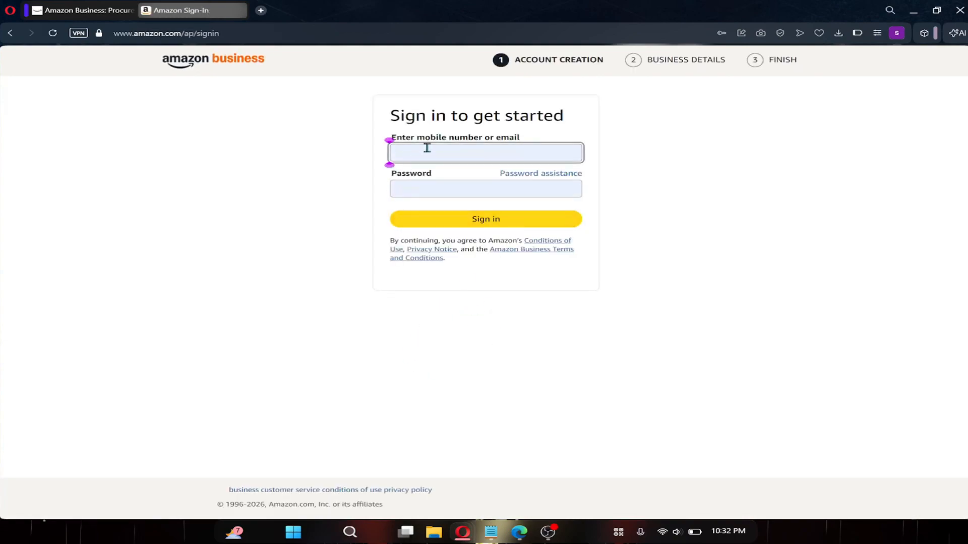
click(448, 153)
click(432, 155)
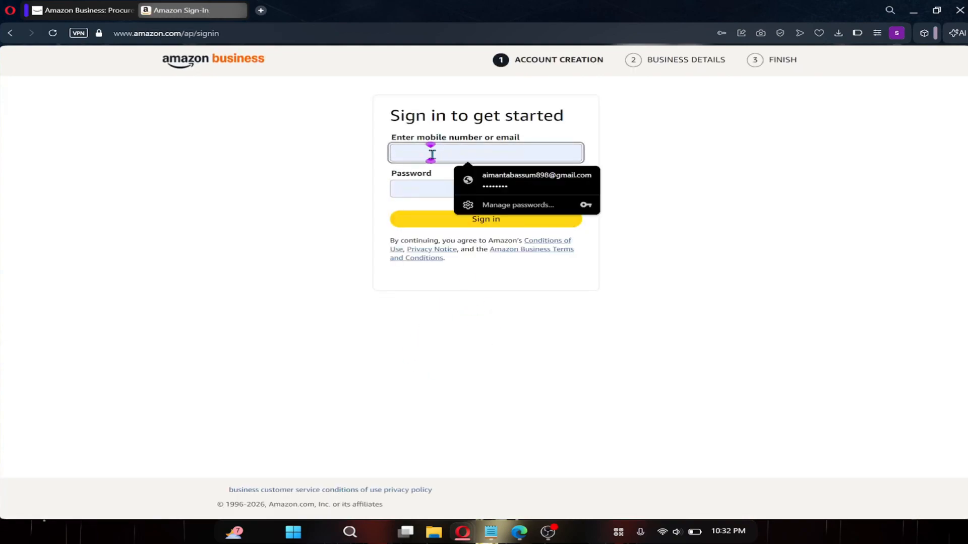
click(515, 180)
click(441, 226)
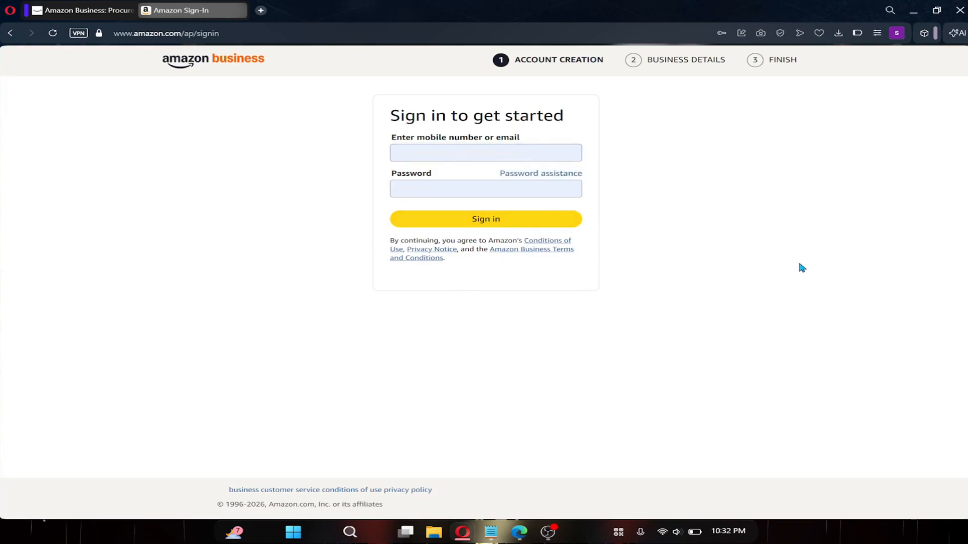
click(484, 221)
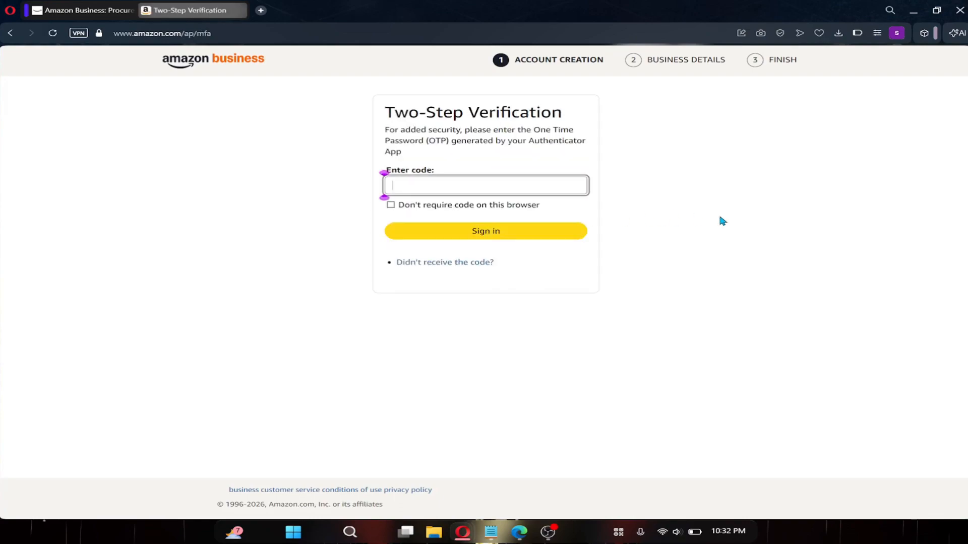
Open the Gmail inbox in a new browser tab.
click(260, 10)
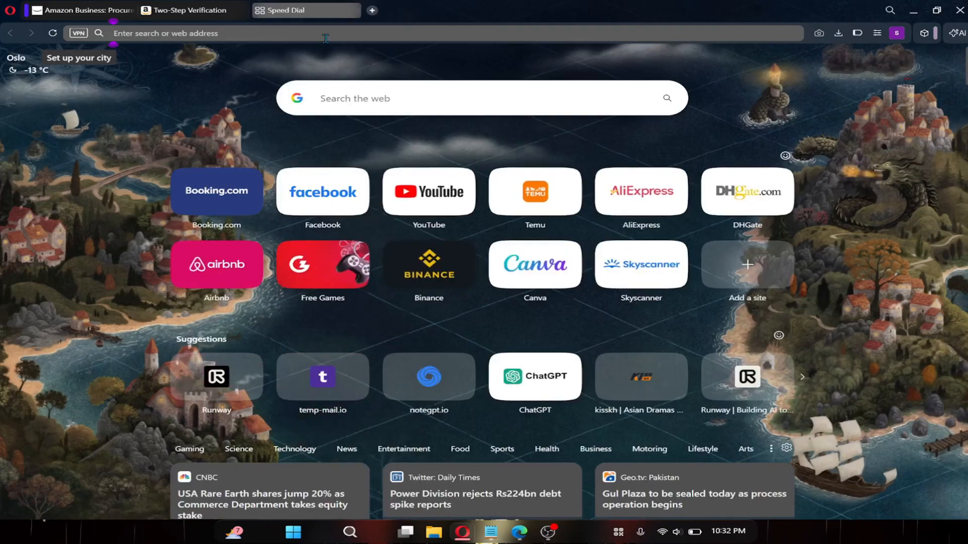
text(ma)
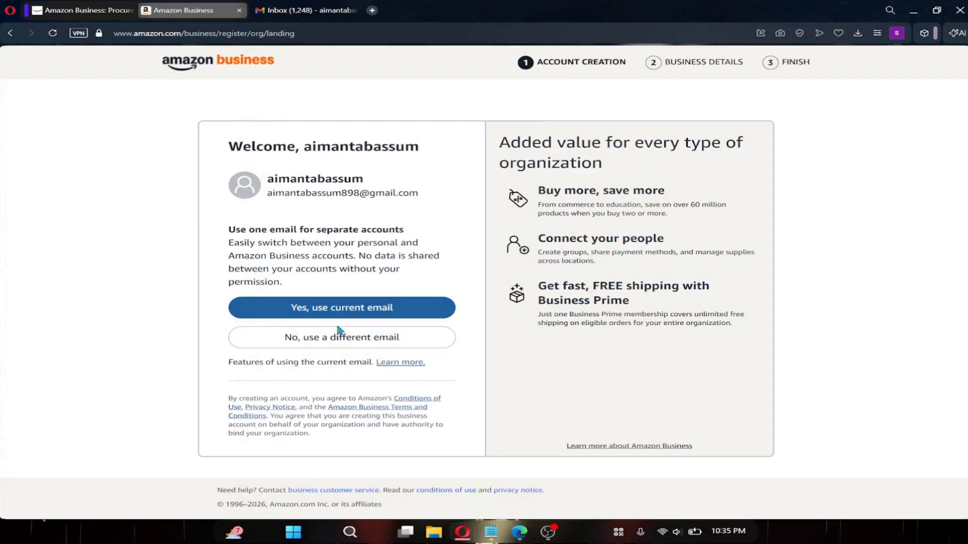
Register the business account with the current e-mail and fill in the business phone, leaving text updates unselected.
click(348, 308)
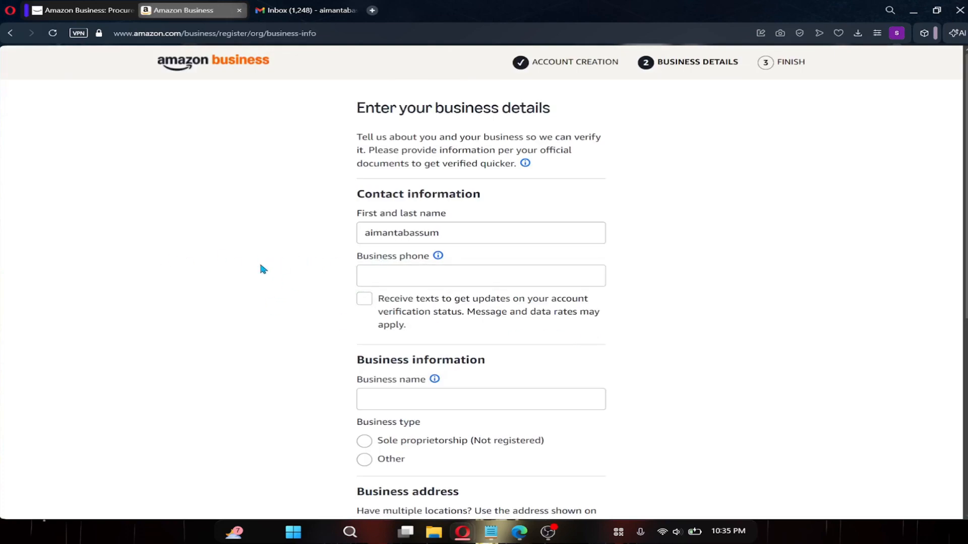
scroll(263, 268, down, 1)
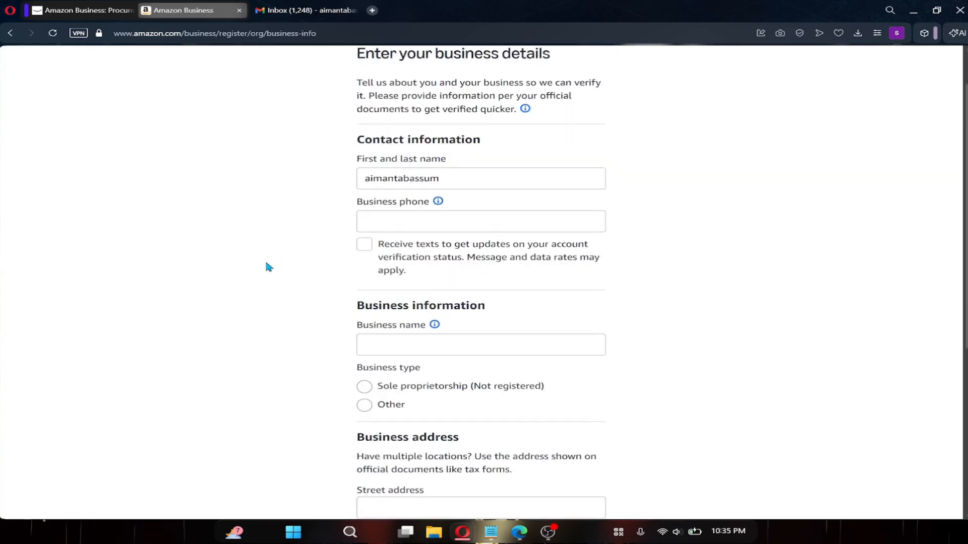
click(404, 217)
click(527, 278)
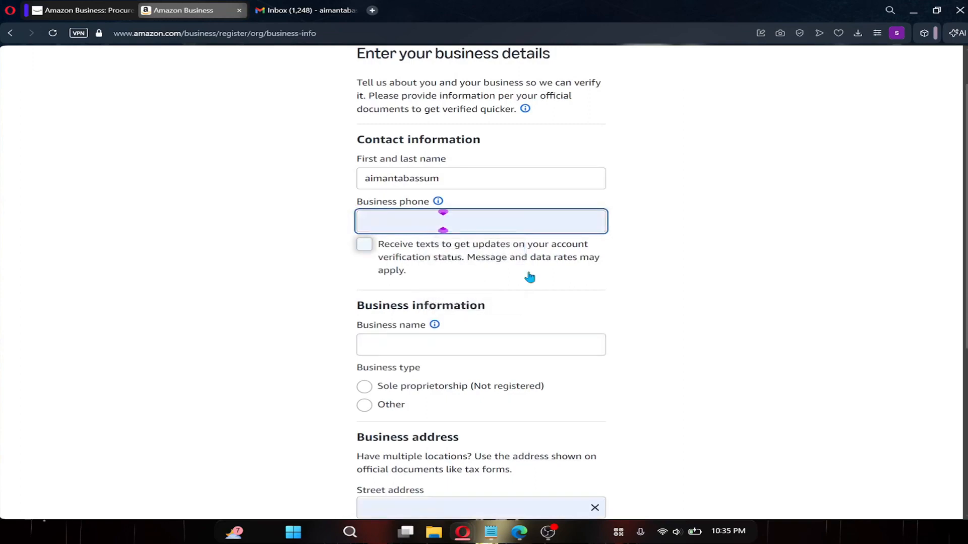
click(368, 249)
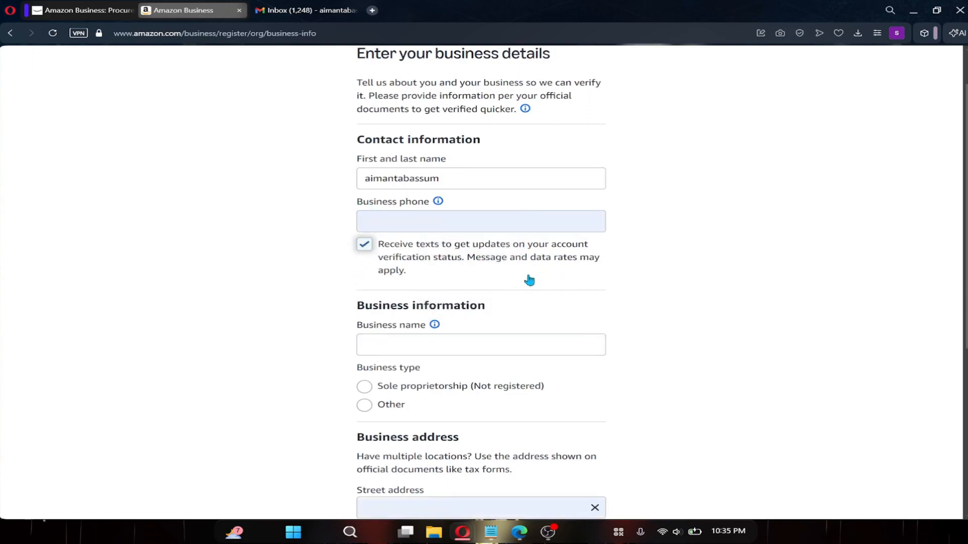
click(388, 256)
Fill in the business name and set the business type to Sole proprietorship (Not registered).
scroll(386, 282, down, 2)
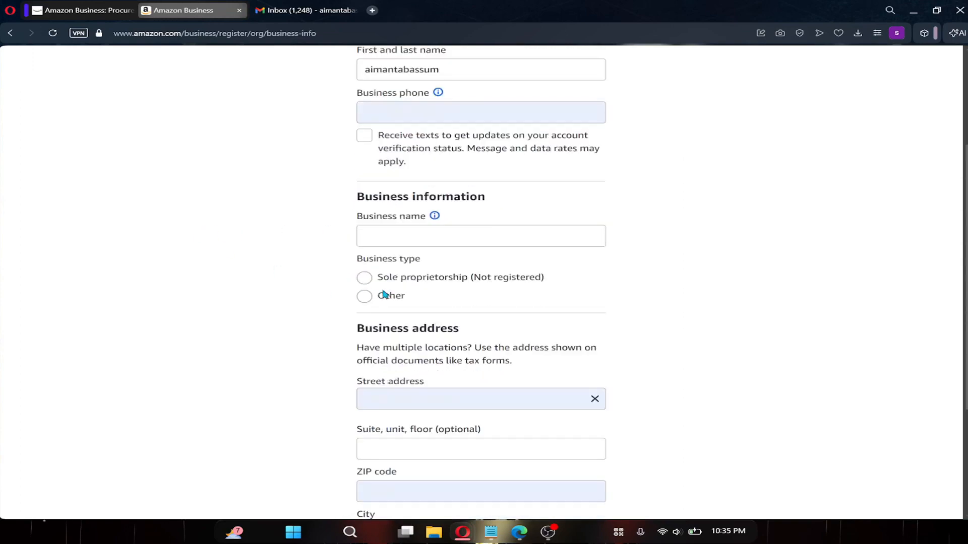
click(397, 236)
click(492, 259)
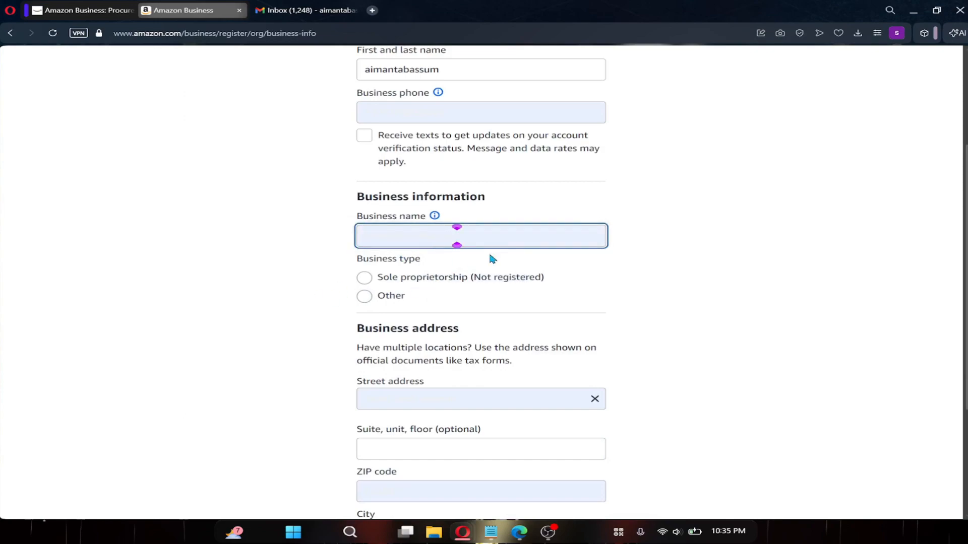
drag(465, 236, 340, 238)
click(334, 246)
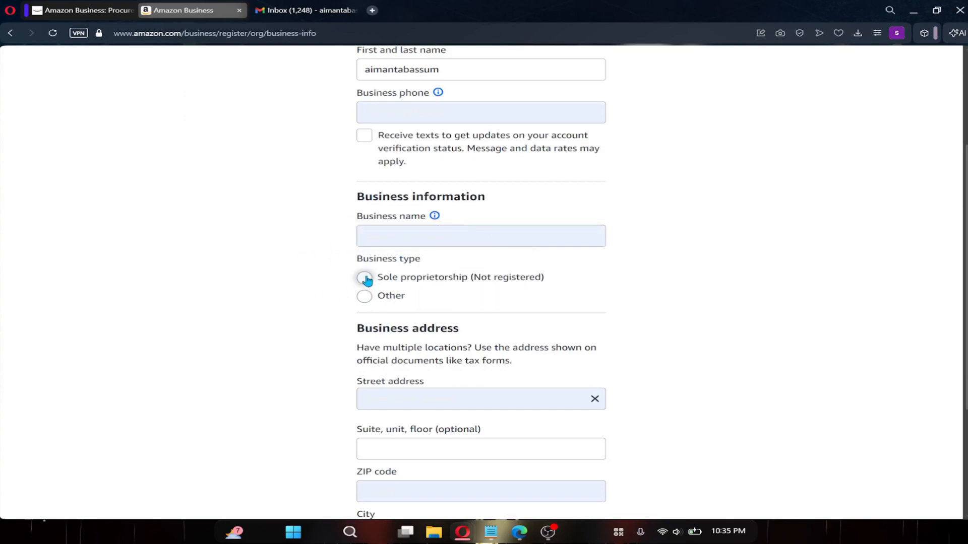
scroll(601, 263, down, 1)
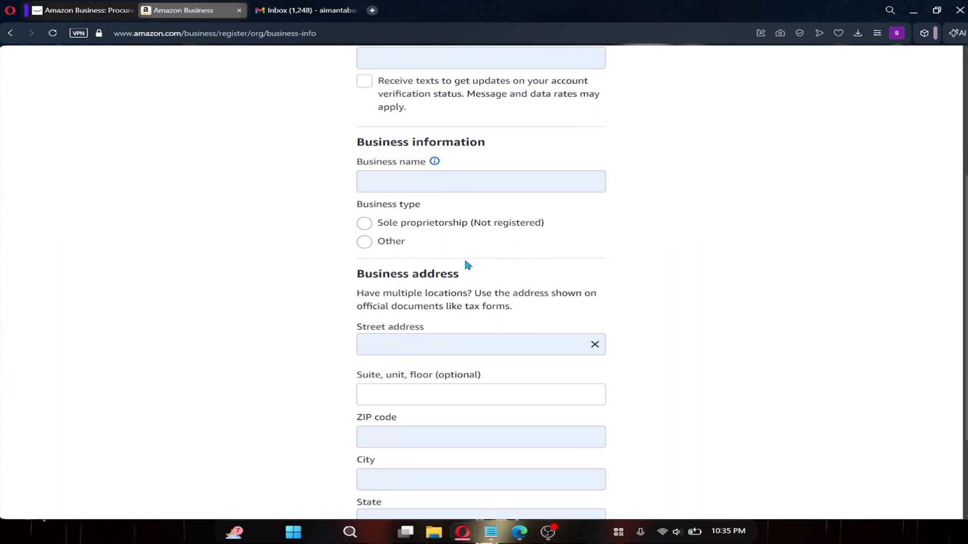
click(365, 224)
Fill in the street address in the business address section.
scroll(418, 282, down, 2)
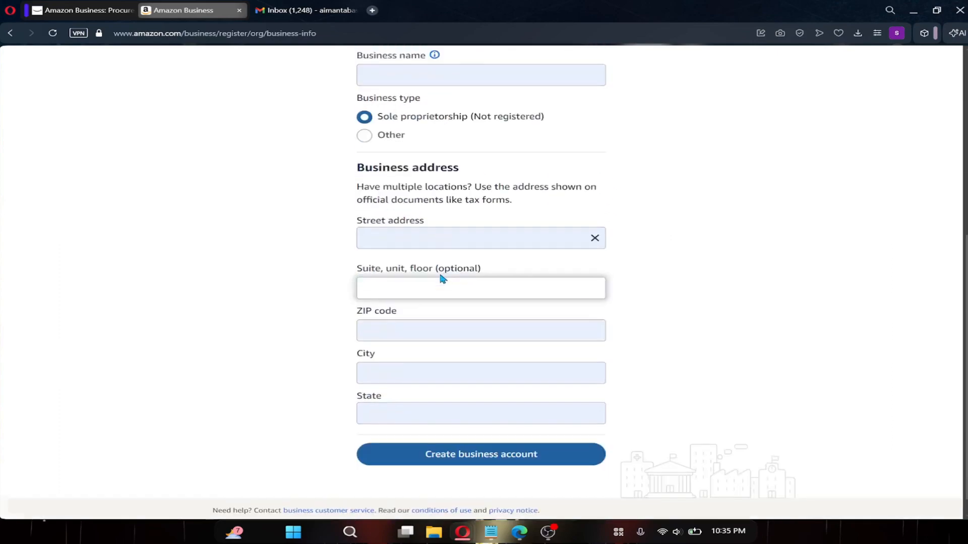
click(405, 222)
drag(456, 221, 351, 227)
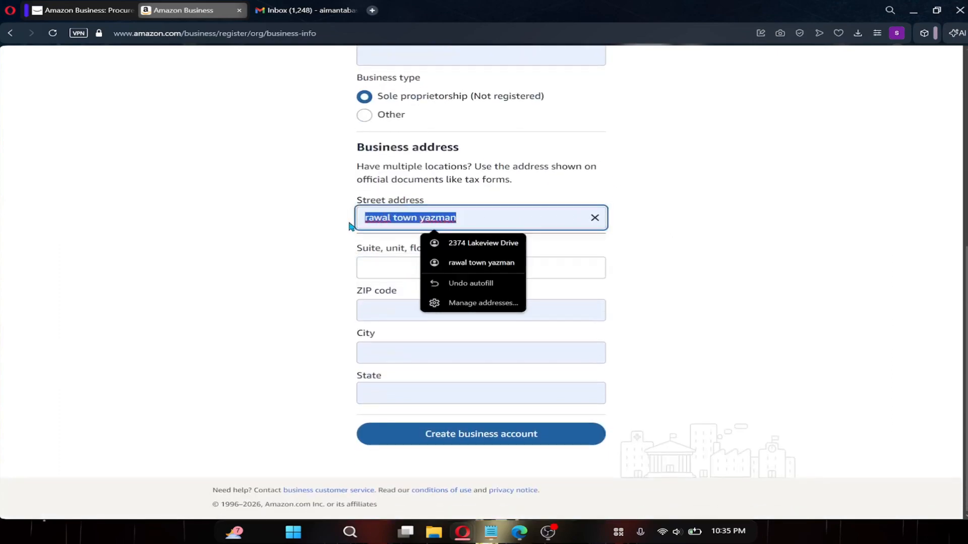
click(399, 274)
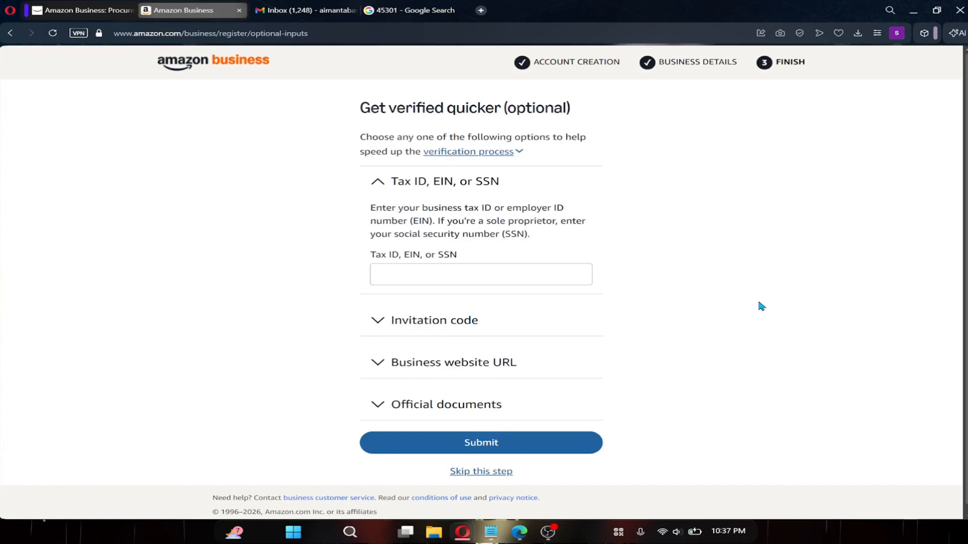
Skip both the optional quicker verification and the import of personal account details.
scroll(645, 333, down, 1)
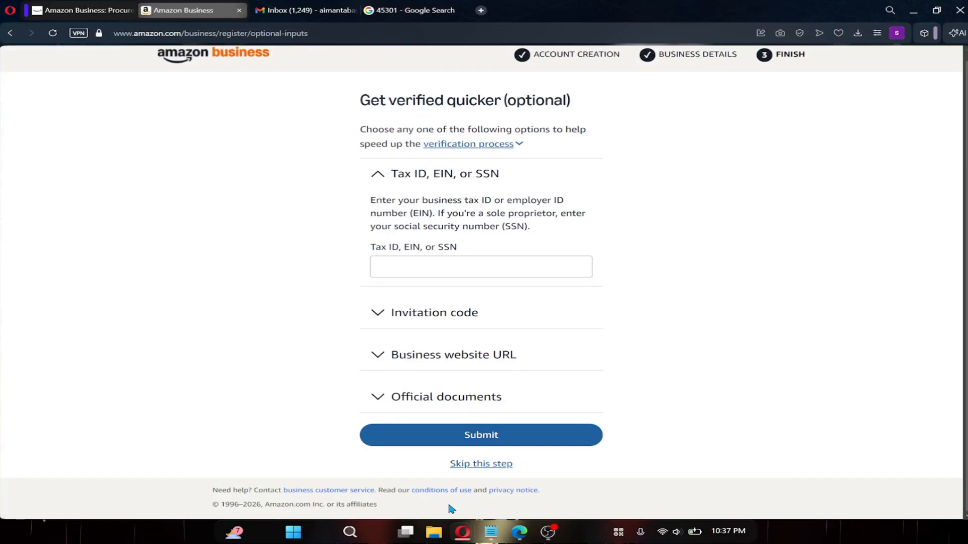
click(474, 463)
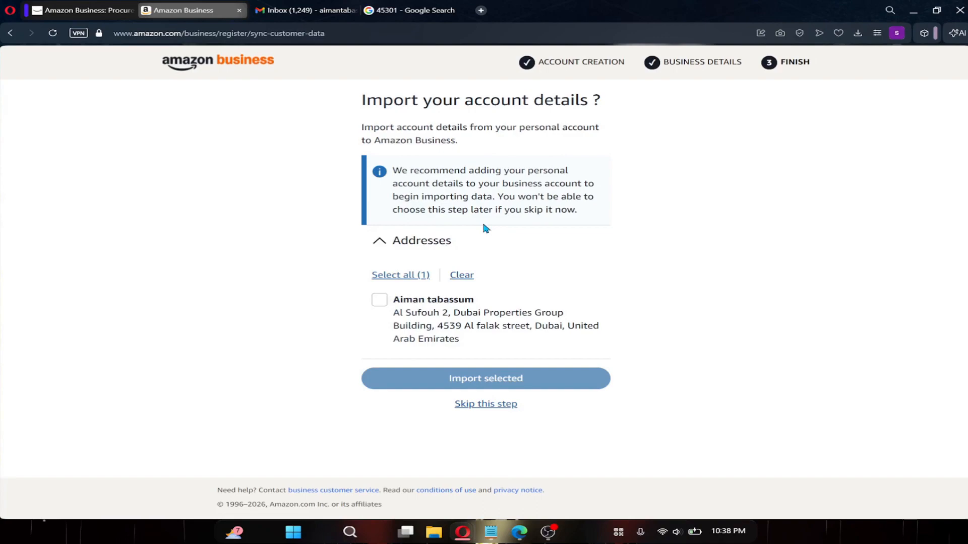
click(487, 404)
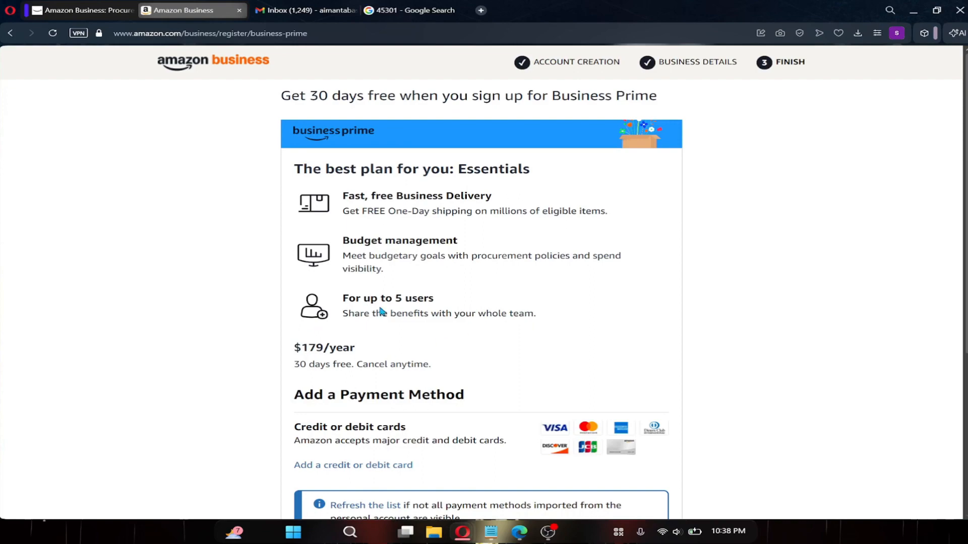
Review the Business Prime Essentials plan's benefits, yearly price, payment methods and sign-up terms.
scroll(381, 312, down, 5)
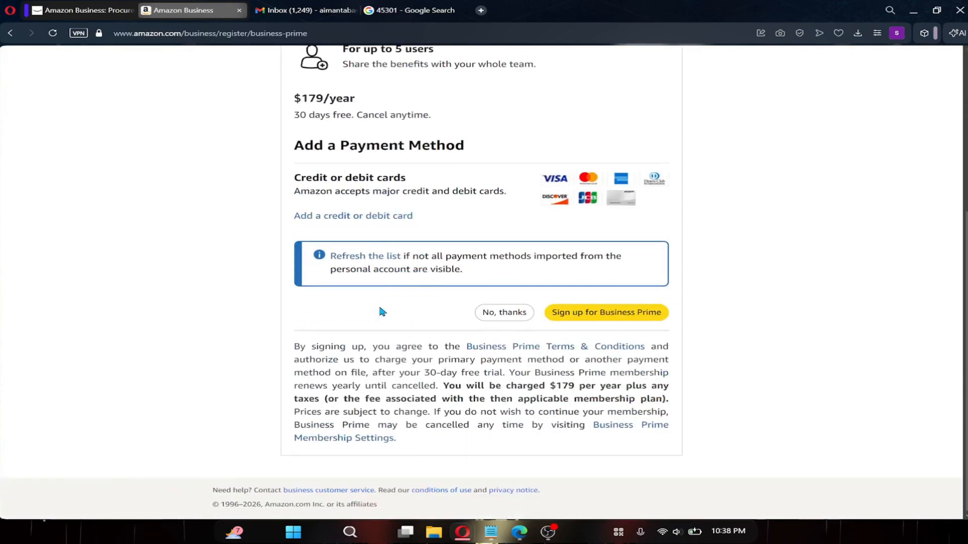
scroll(455, 328, up, 2)
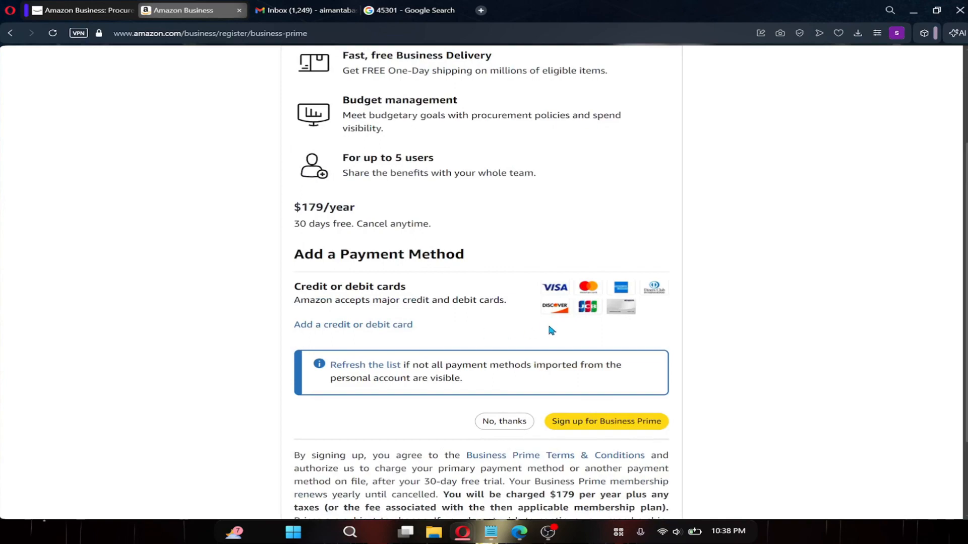
scroll(548, 327, up, 3)
scroll(550, 326, down, 5)
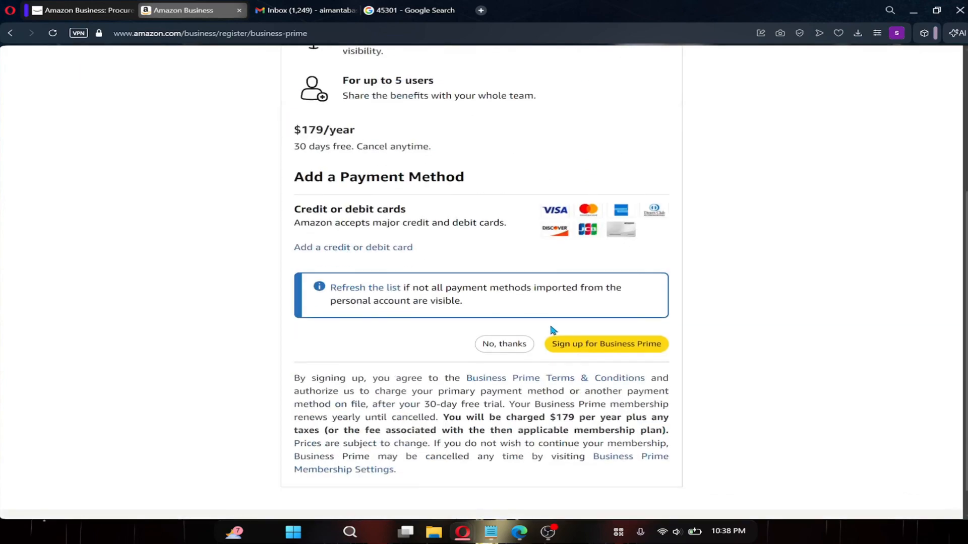
Decline the Business Prime Essentials membership offer and complete the business account registration.
scroll(552, 327, up, 5)
scroll(553, 328, down, 4)
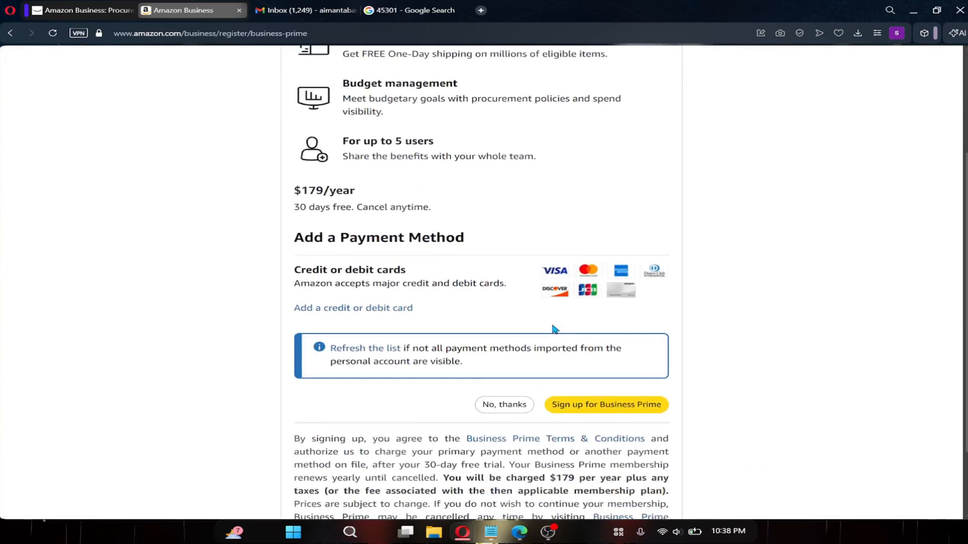
click(518, 402)
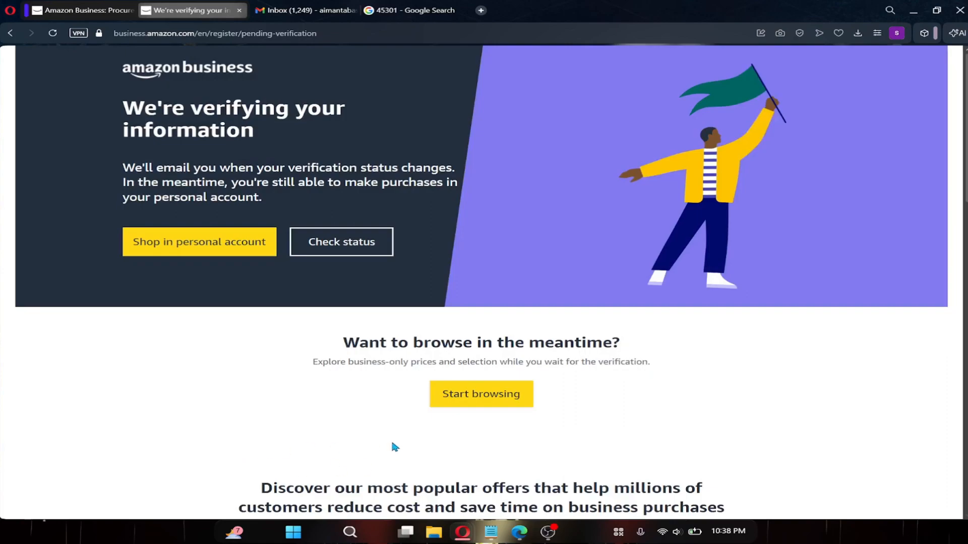
scroll(395, 446, down, 5)
Switch to the Gmail inbox, open Amazon's message about verifying the Amazon Business account, and read it through.
click(411, 10)
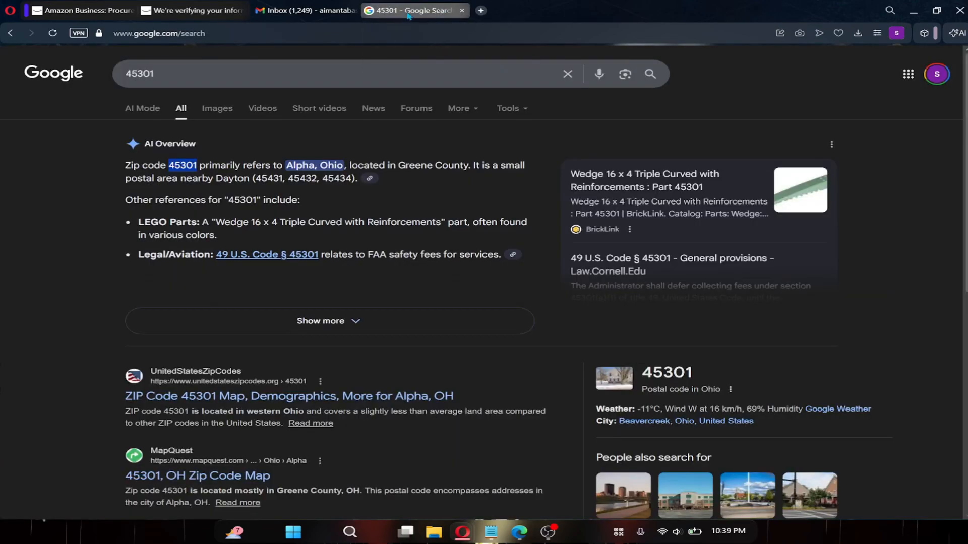
click(303, 10)
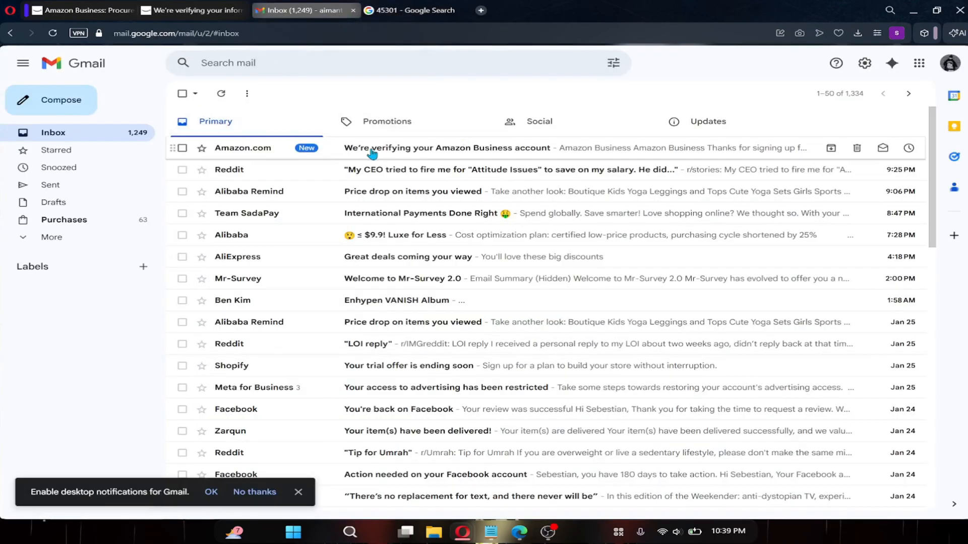
click(432, 149)
scroll(578, 260, down, 2)
scroll(578, 260, up, 1)
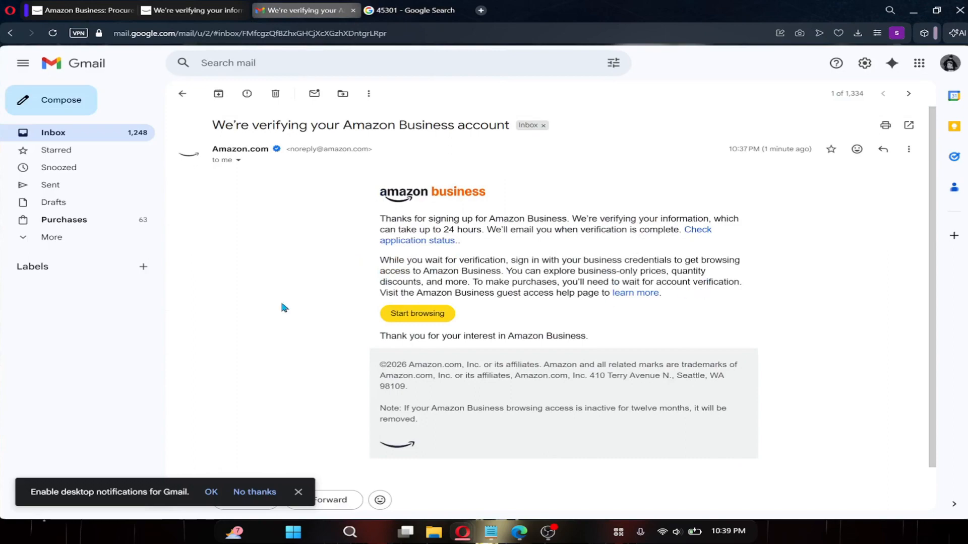
scroll(504, 305, down, 1)
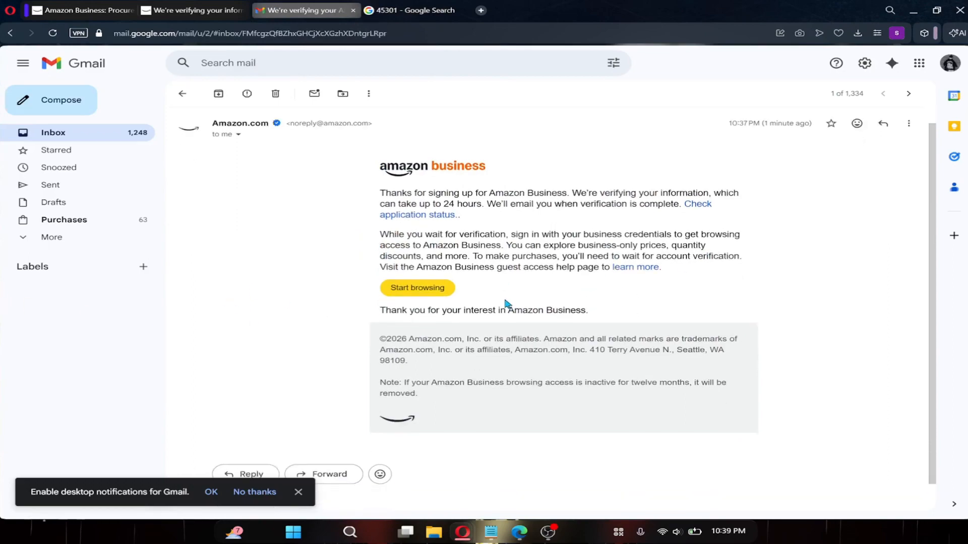
scroll(509, 295, up, 1)
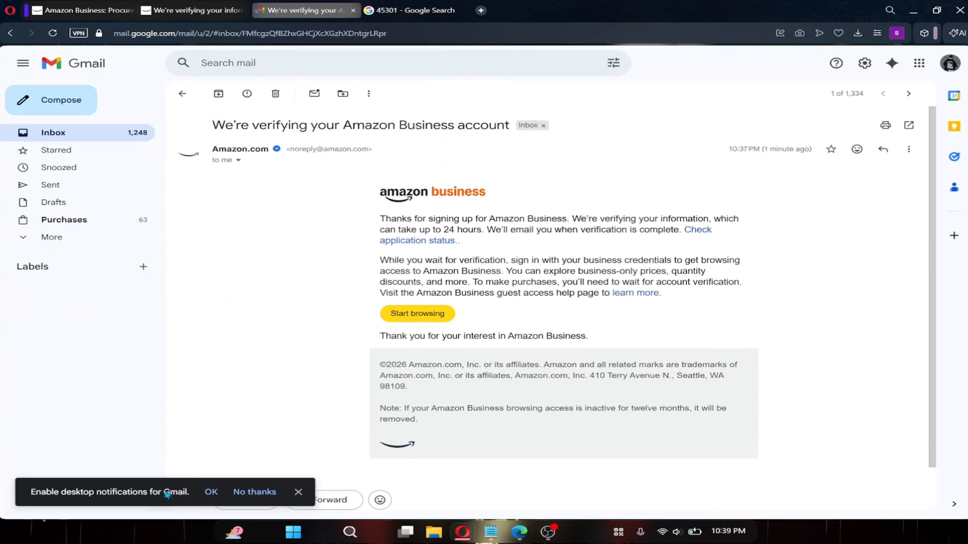
Start browsing Amazon Business from the verification email and look over the store's homepage sections.
click(425, 323)
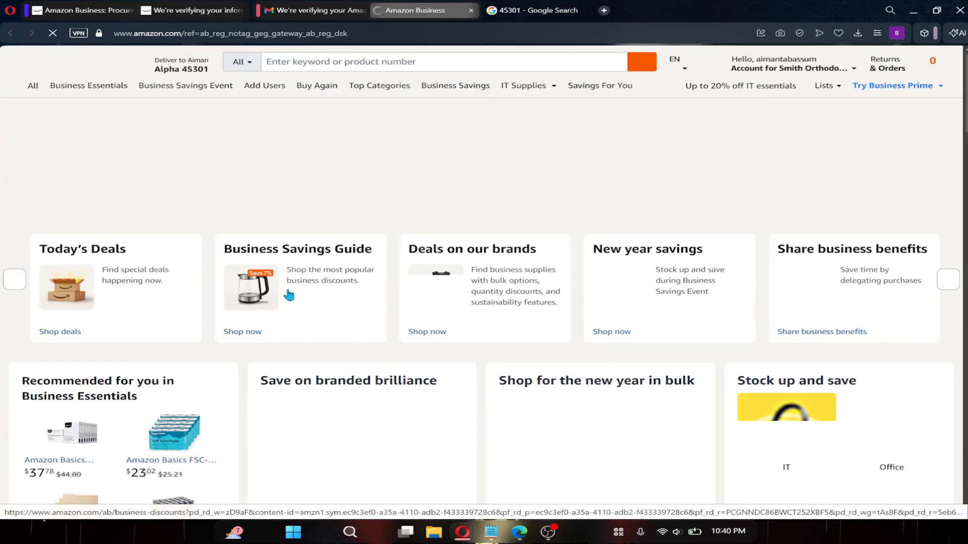
scroll(288, 294, down, 3)
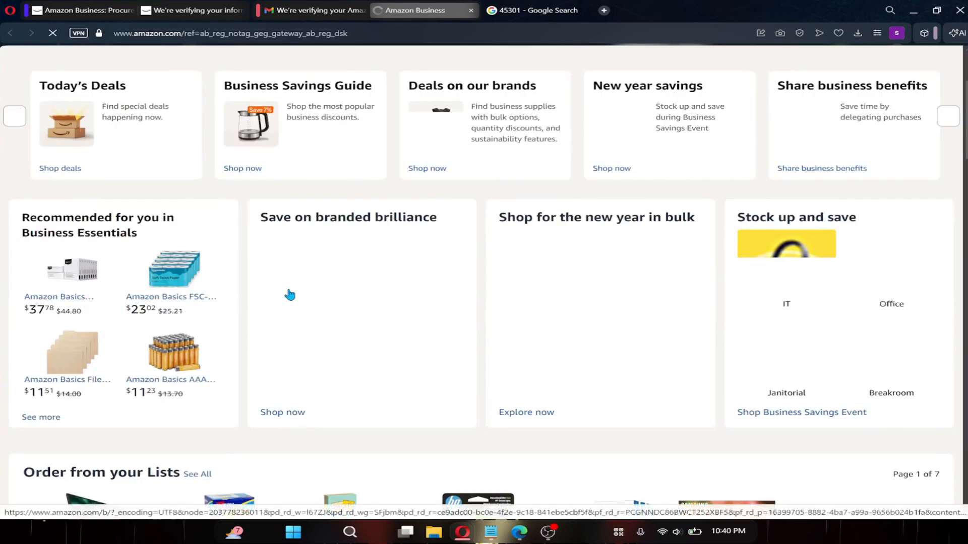
scroll(290, 294, up, 3)
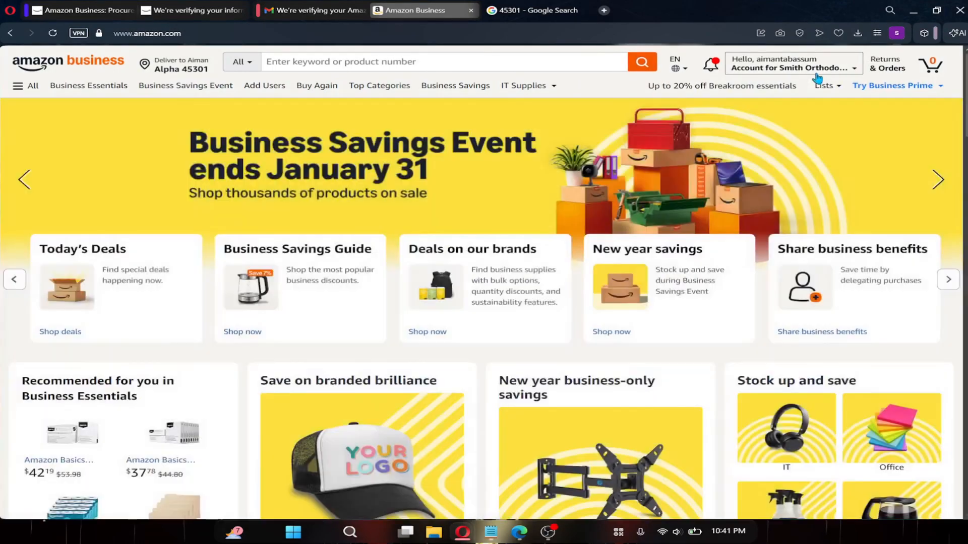
Open the Add Users form from the business account options, view its email and link invitation methods, and close it without inviting anyone.
mouse_move(817, 73)
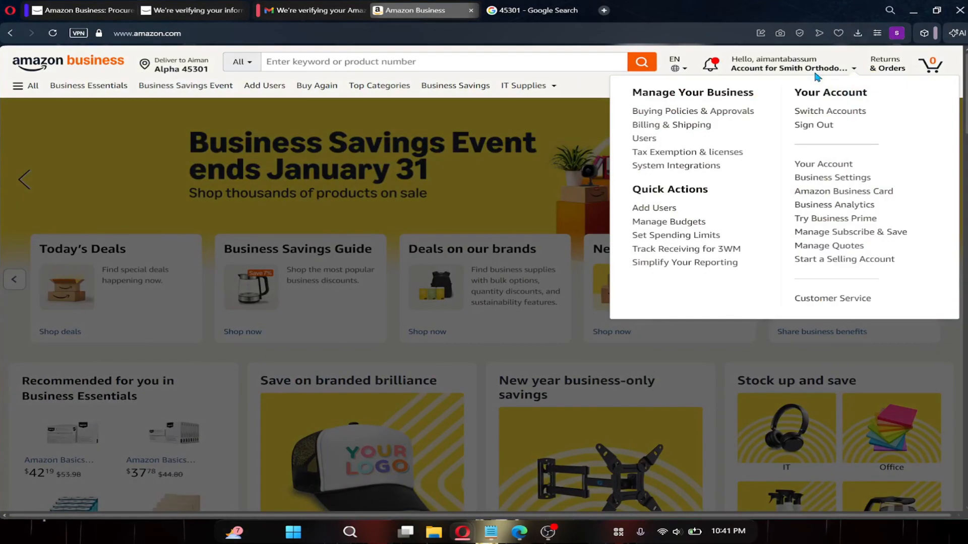
click(652, 210)
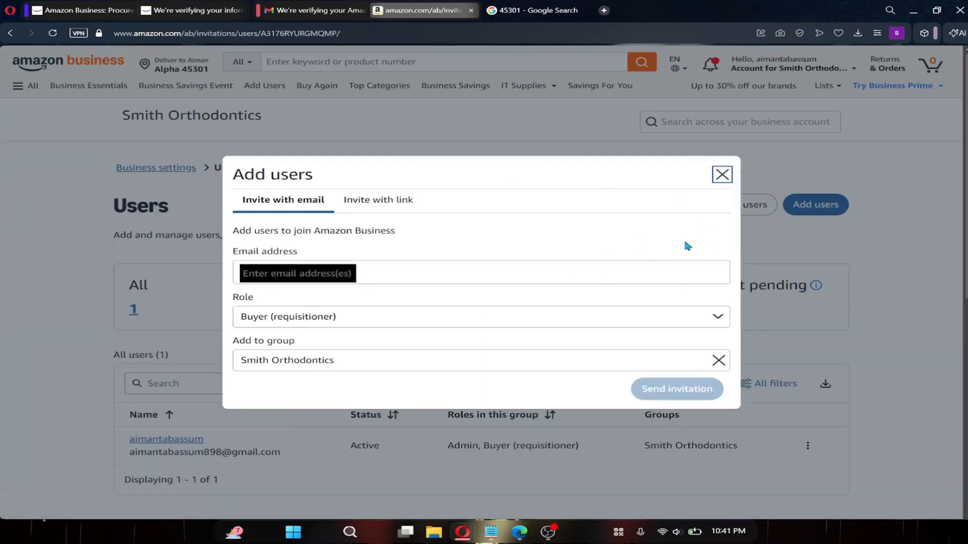
scroll(453, 333, down, 4)
scroll(495, 322, up, 4)
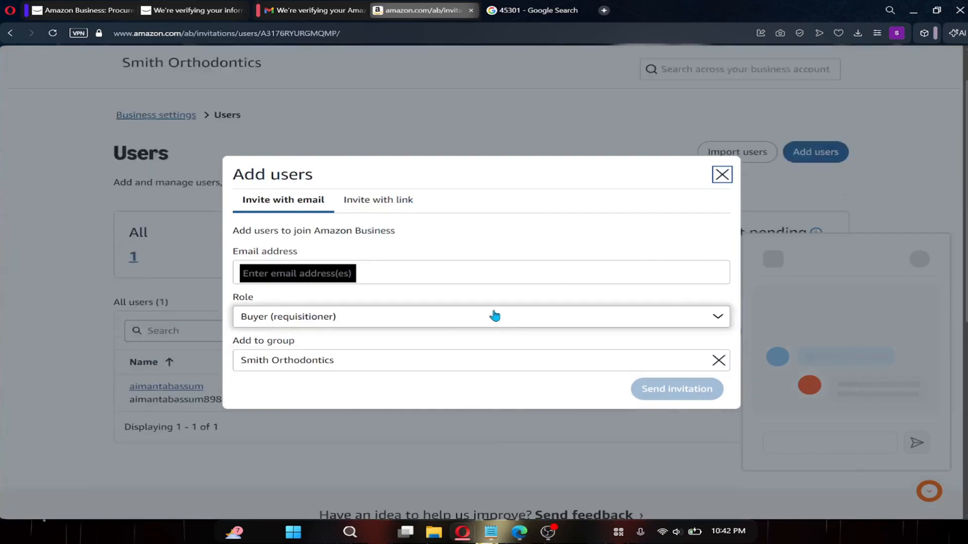
click(371, 199)
click(309, 207)
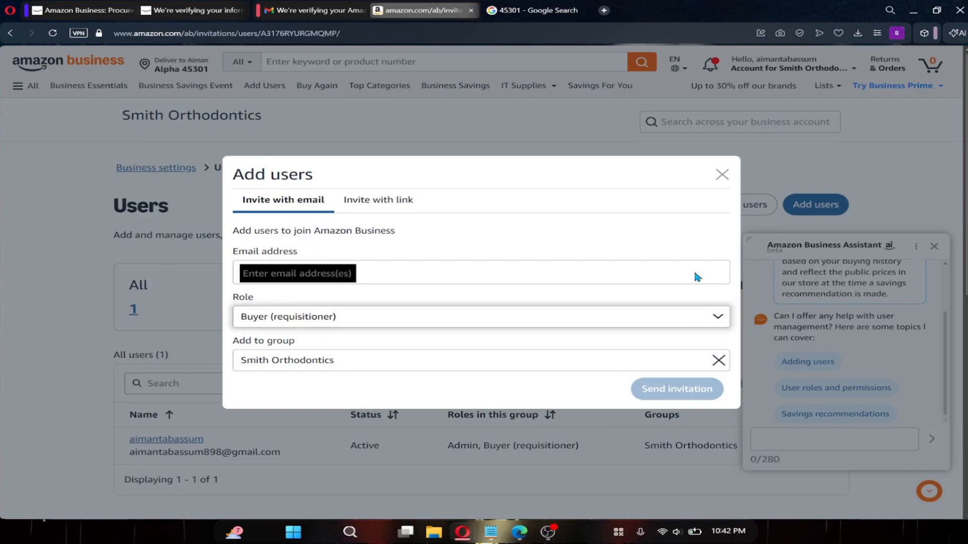
click(722, 176)
scroll(353, 307, down, 4)
scroll(366, 305, up, 4)
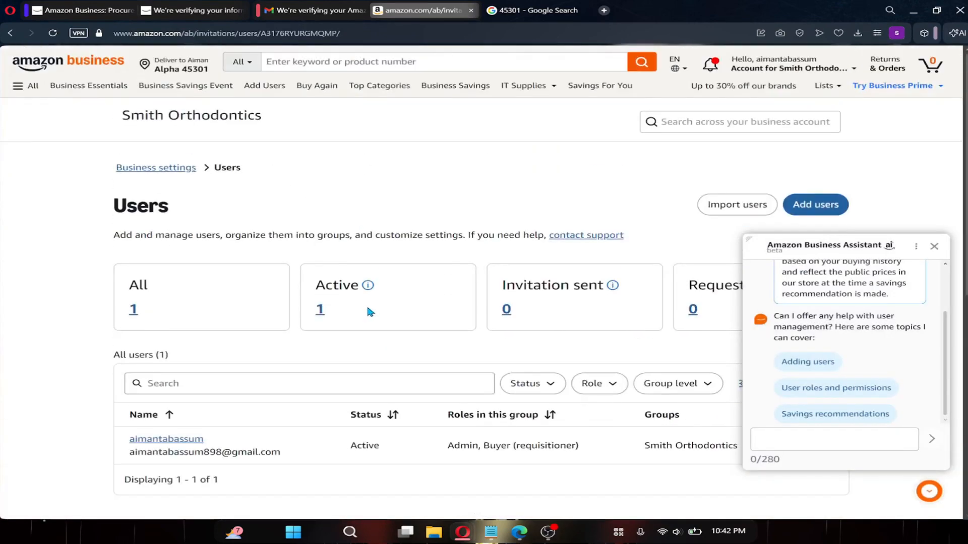
Open the Set Spending Limits policy form and review its buyer message, spending limit and approval workflow settings.
mouse_move(794, 66)
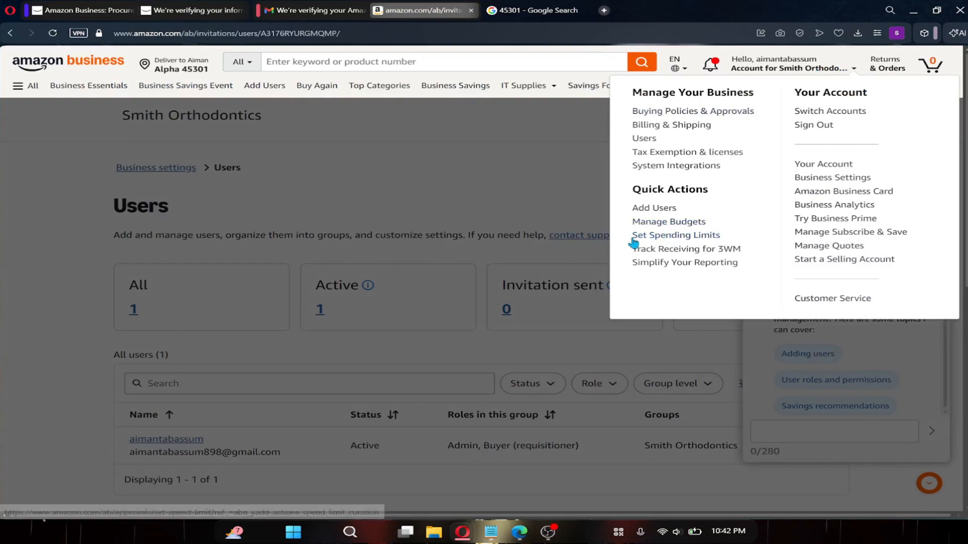
click(715, 237)
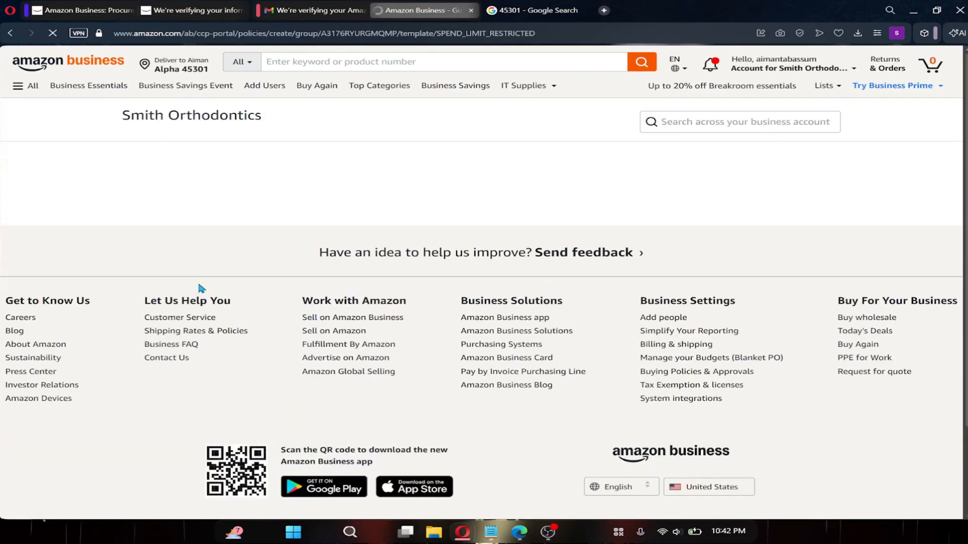
scroll(633, 262, down, 4)
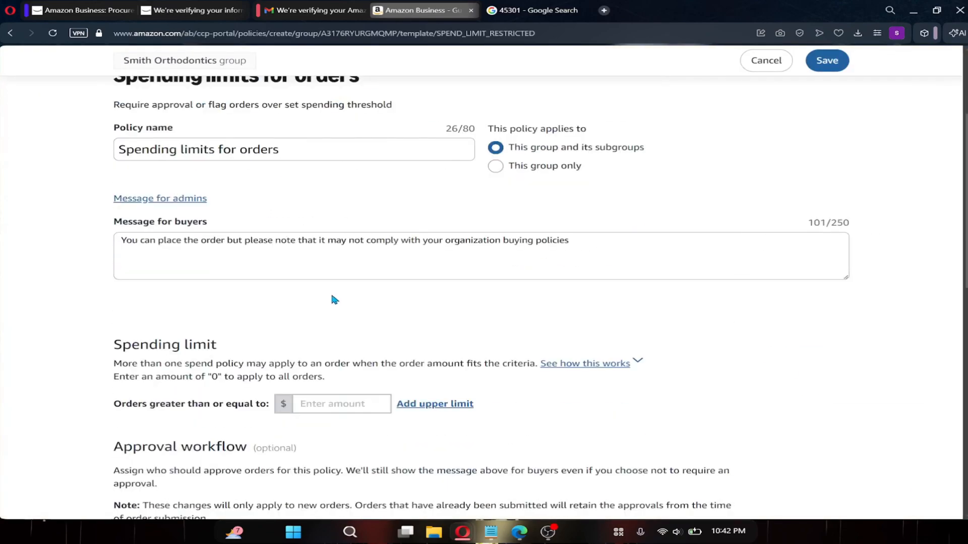
scroll(651, 293, down, 6)
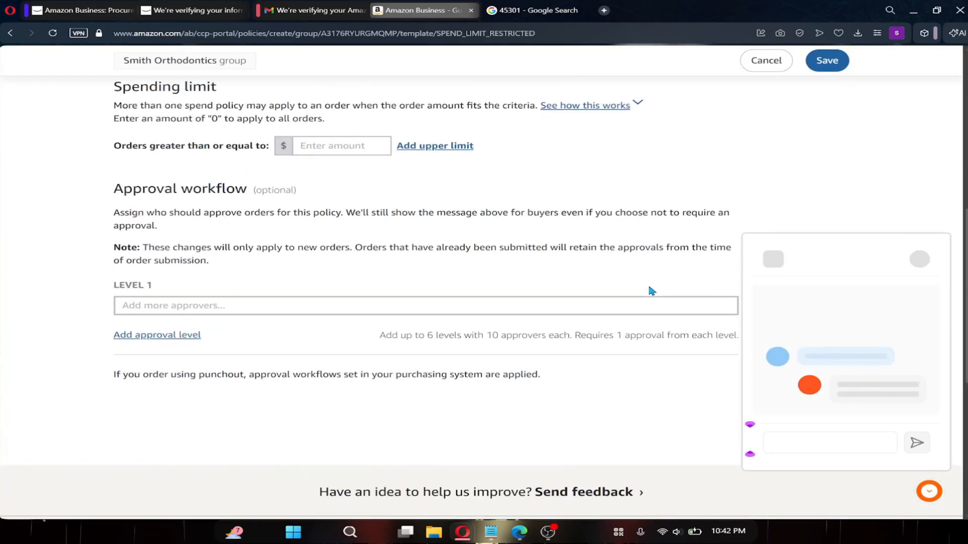
scroll(650, 291, up, 10)
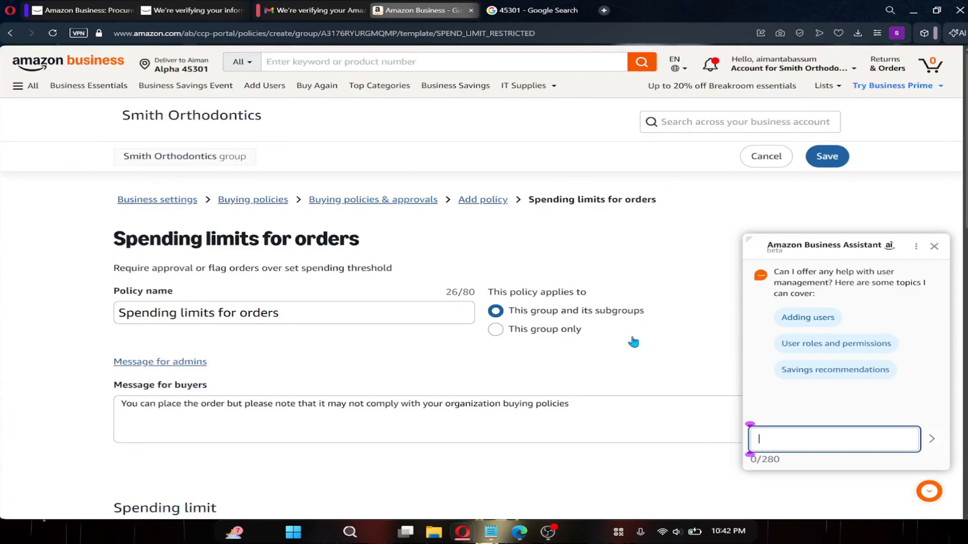
Open the Business Savings Guide from the Amazon Business homepage and browse its popular business-only savings.
click(68, 63)
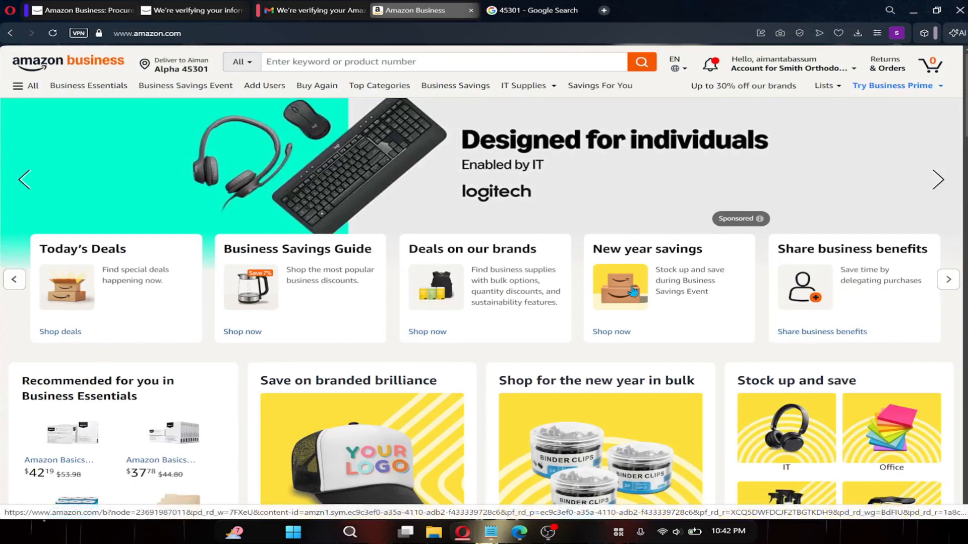
click(352, 285)
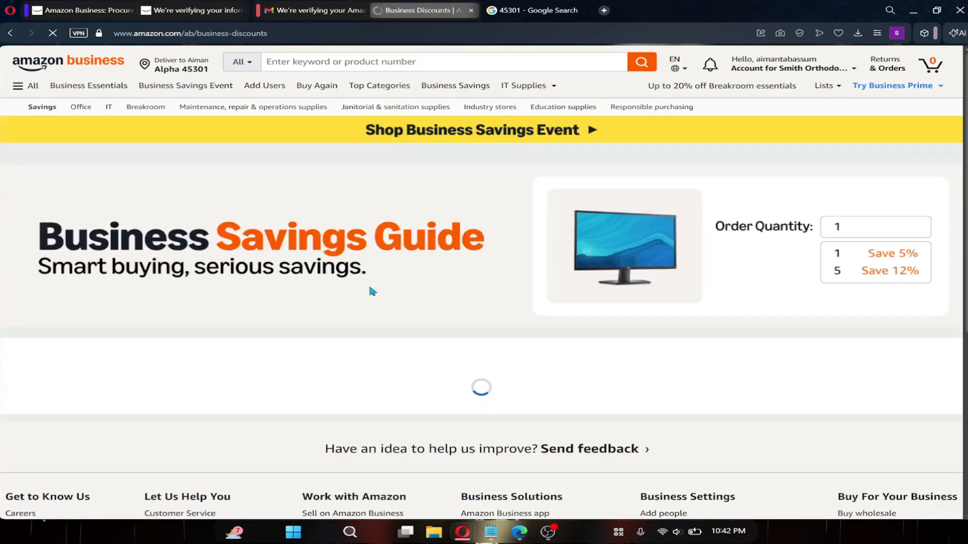
scroll(290, 274, down, 5)
scroll(264, 254, up, 5)
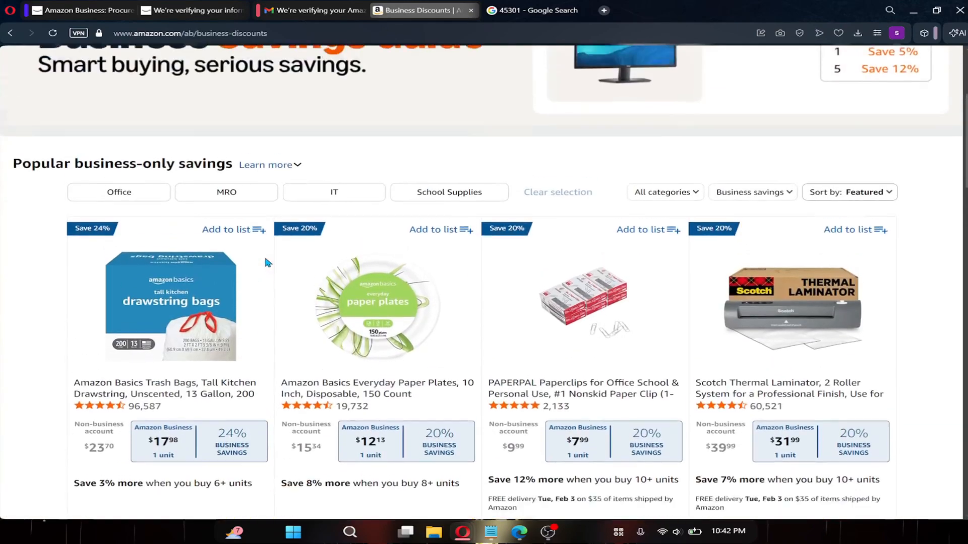
scroll(36, 268, down, 4)
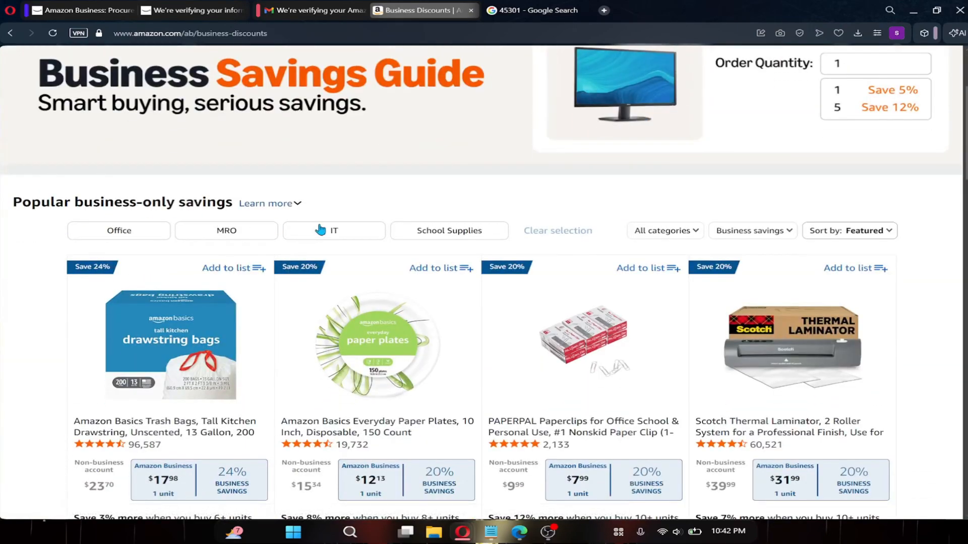
scroll(398, 224, down, 4)
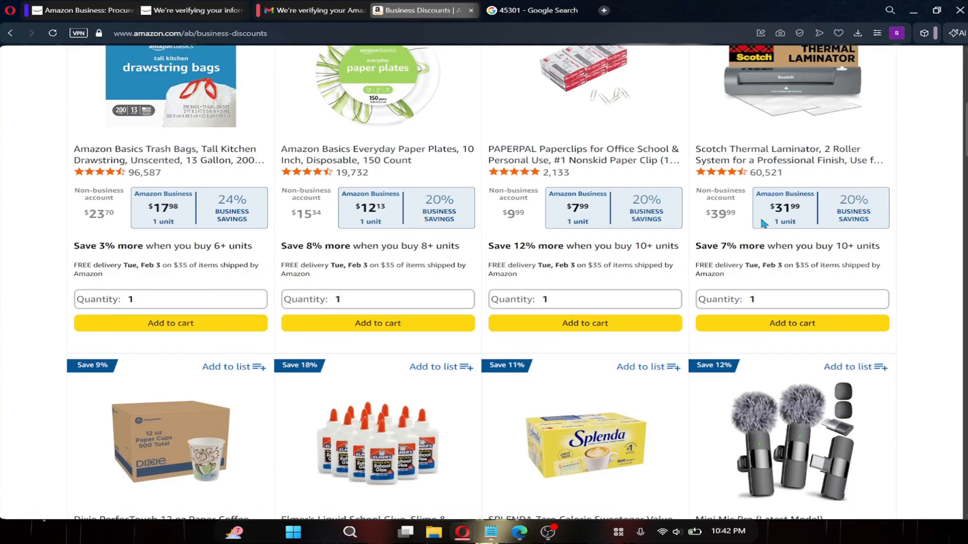
scroll(760, 216, down, 1)
scroll(768, 230, down, 12)
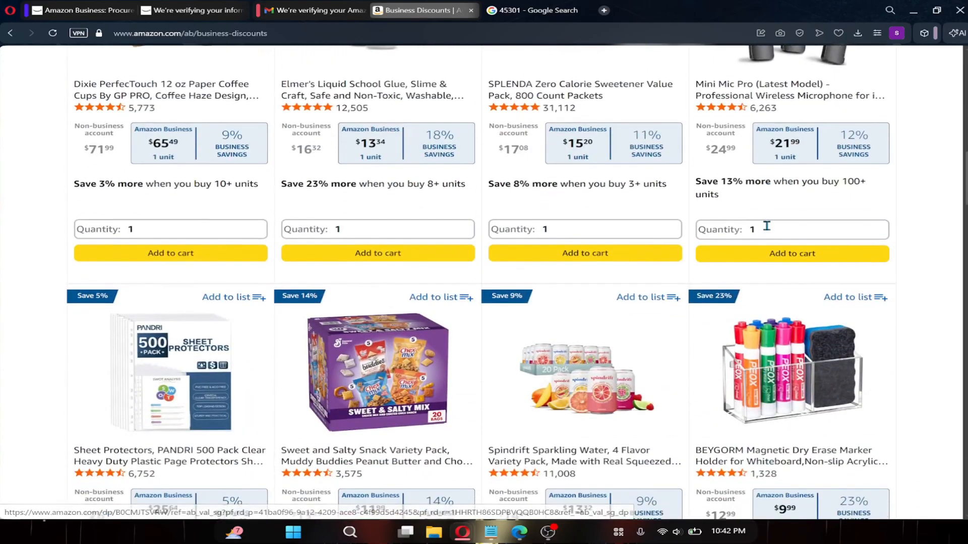
scroll(766, 225, down, 9)
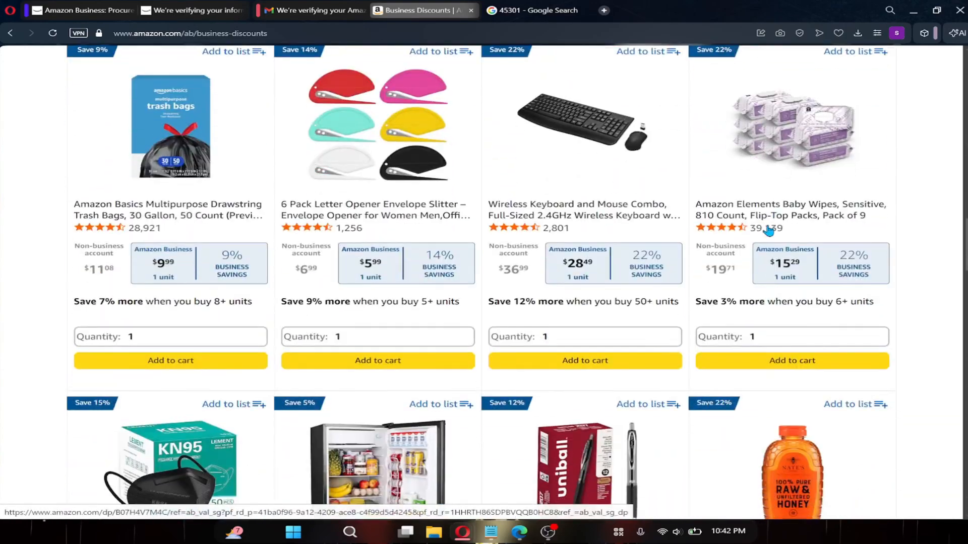
scroll(770, 229, up, 6)
scroll(770, 230, up, 20)
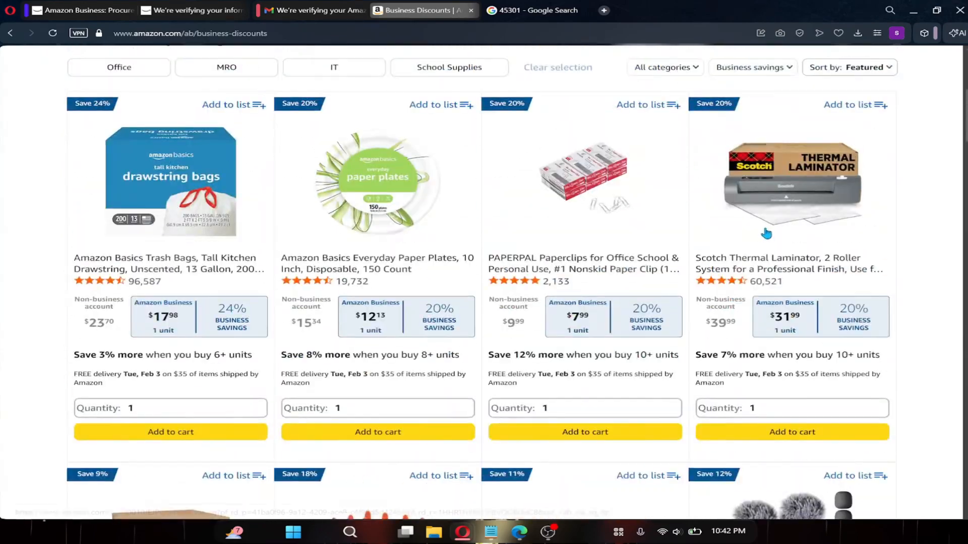
scroll(765, 236, up, 1)
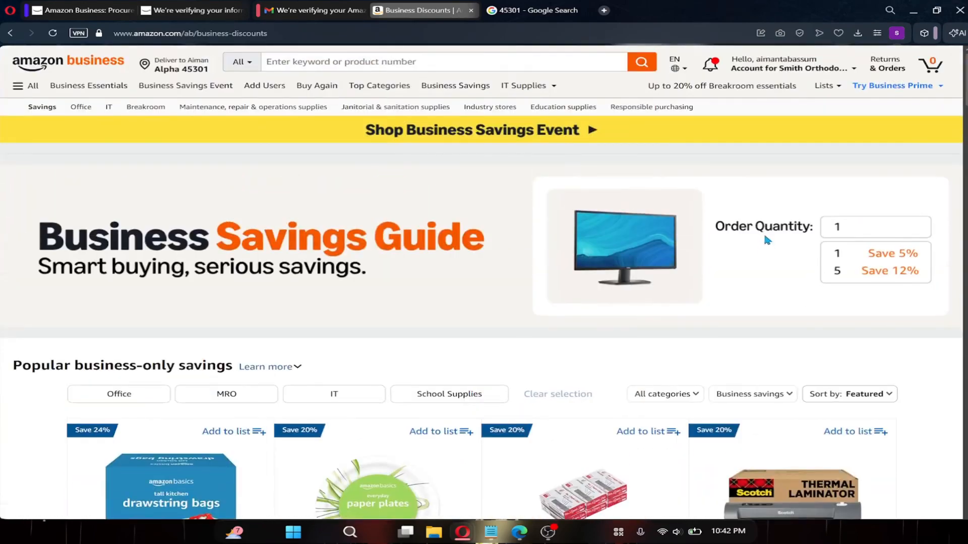
Leave the Business Savings Guide and return to the Amazon Business homepage.
click(7, 33)
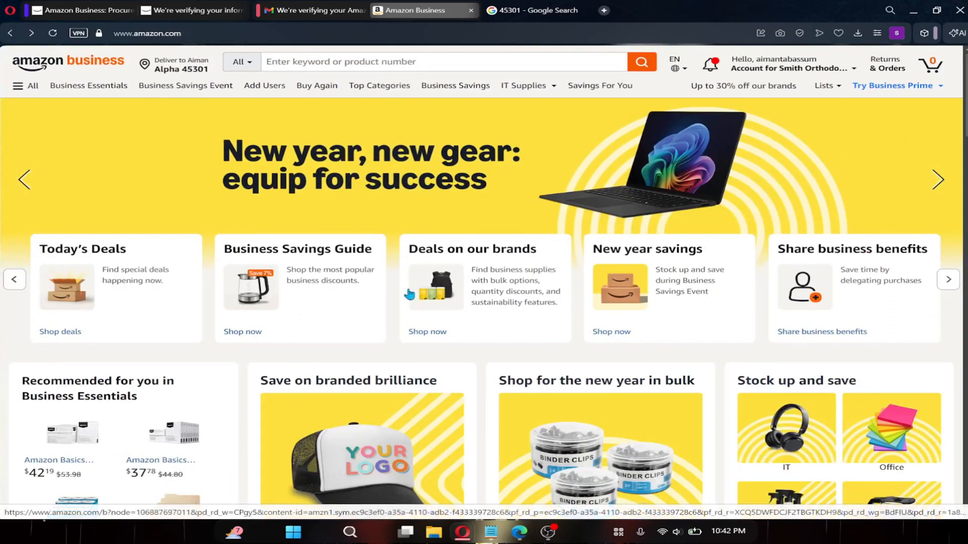
click(9, 34)
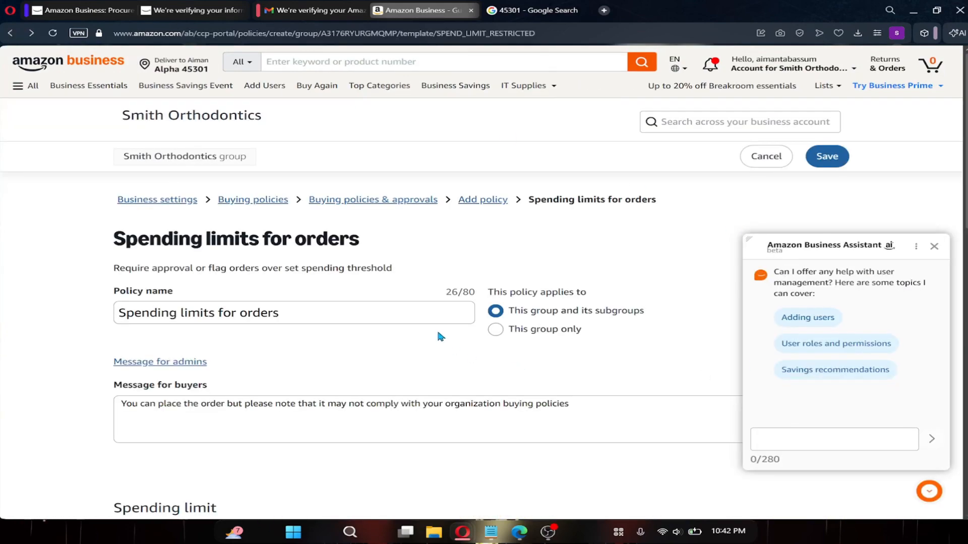
click(68, 61)
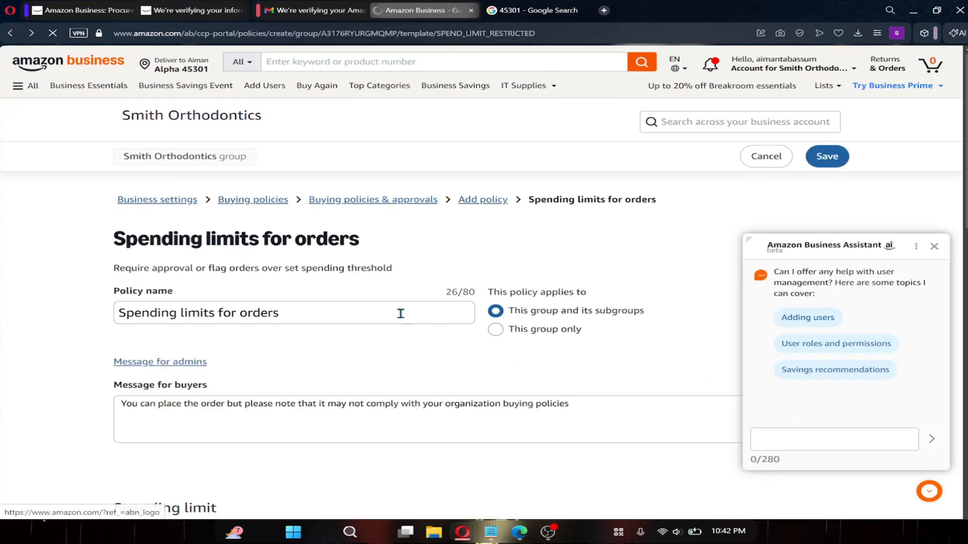